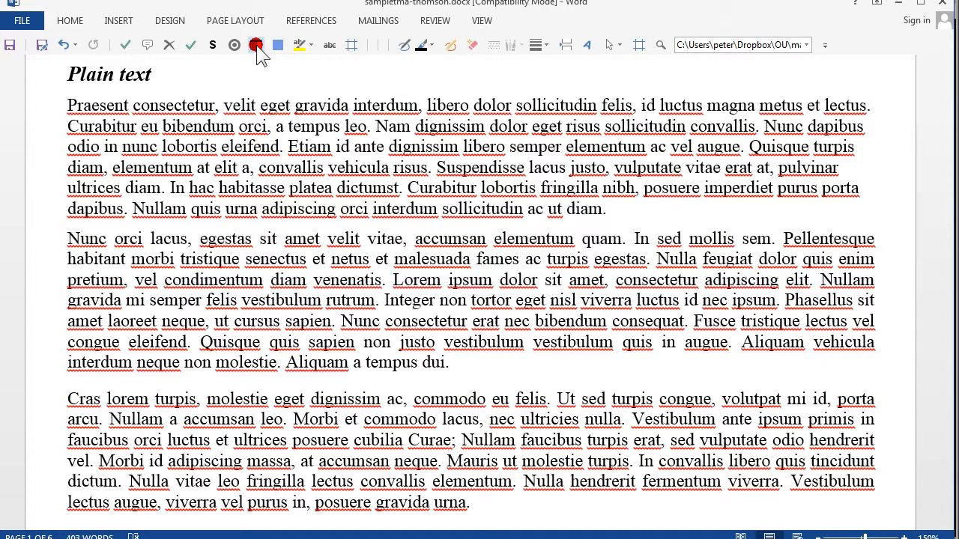
Apply the wide right margin layout for marking and insert a page break before the assignment's title line.
left_click(256, 48)
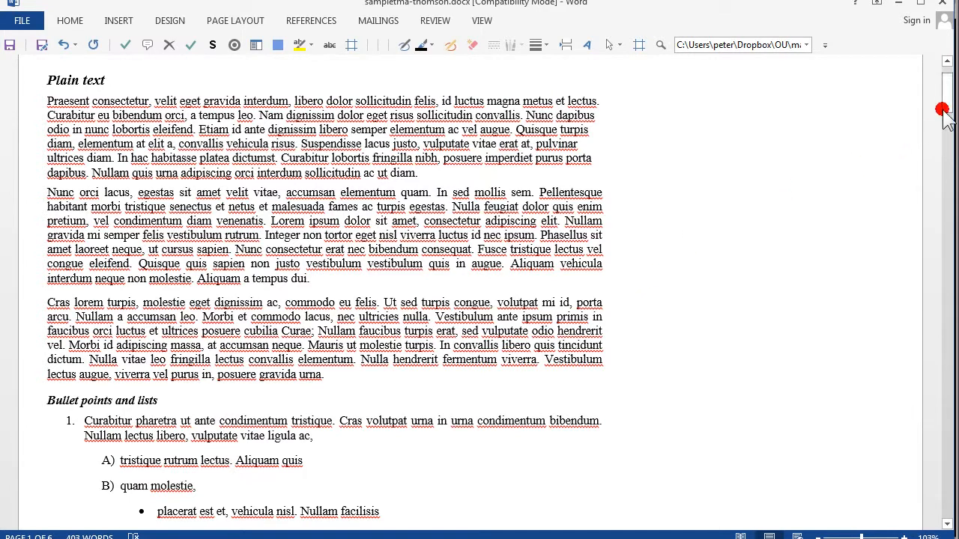
left_click_drag(948, 105, 948, 87)
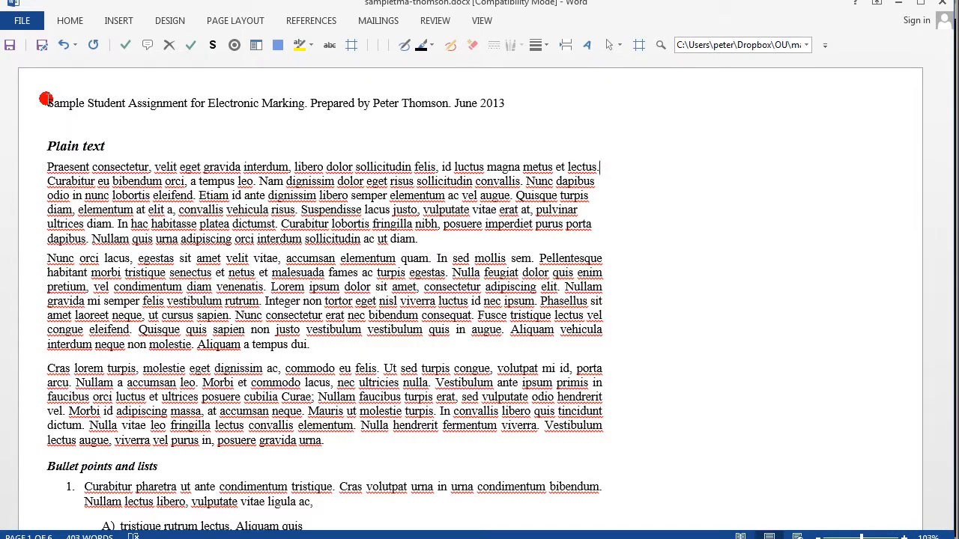
left_click(566, 46)
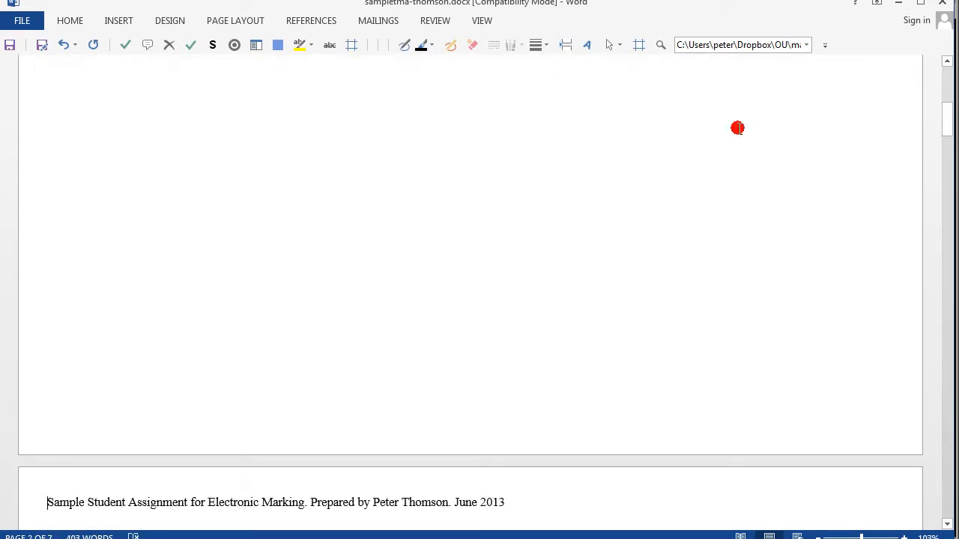
left_click_drag(944, 122, 941, 81)
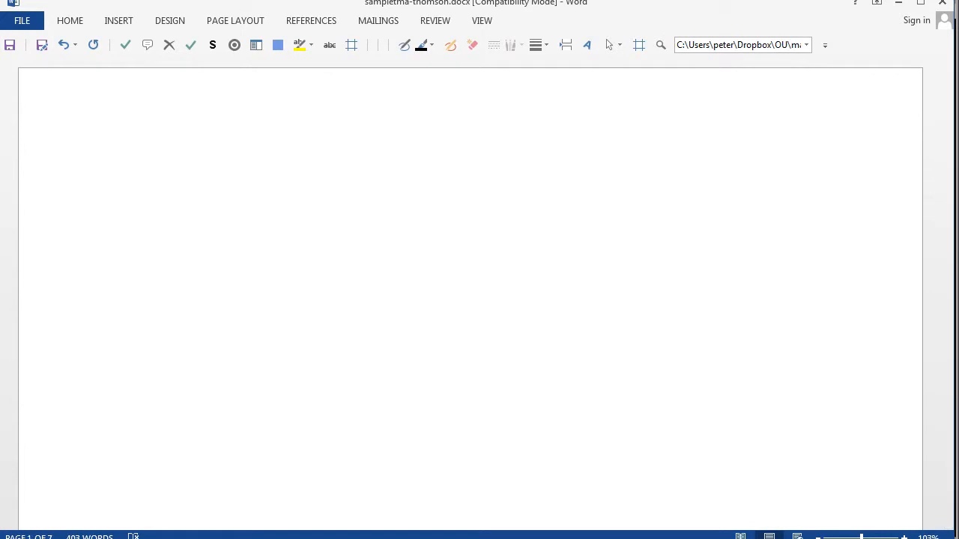
Copy the entire marks table from TT284 TMA01 2013J proforma.doc onto the assignment's blank first page.
left_click_drag(958, 150, 102, 13)
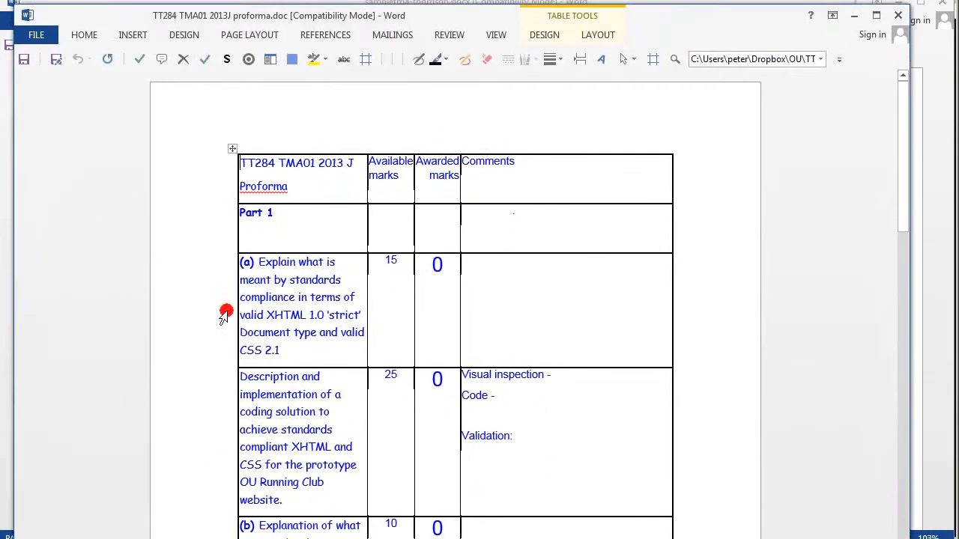
left_click_drag(897, 220, 903, 336)
left_click_drag(664, 517, 236, 144)
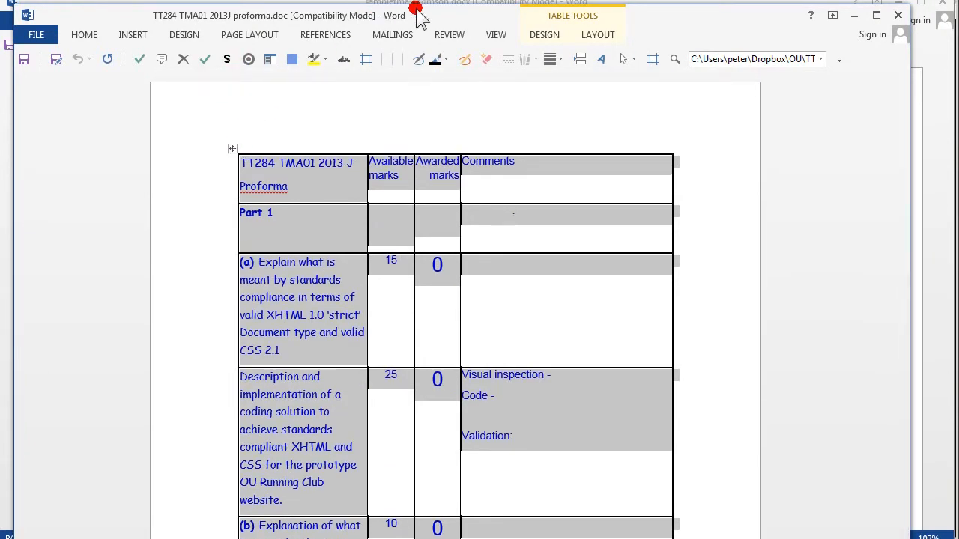
left_click_drag(419, 15, 862, 41)
left_click(859, 38)
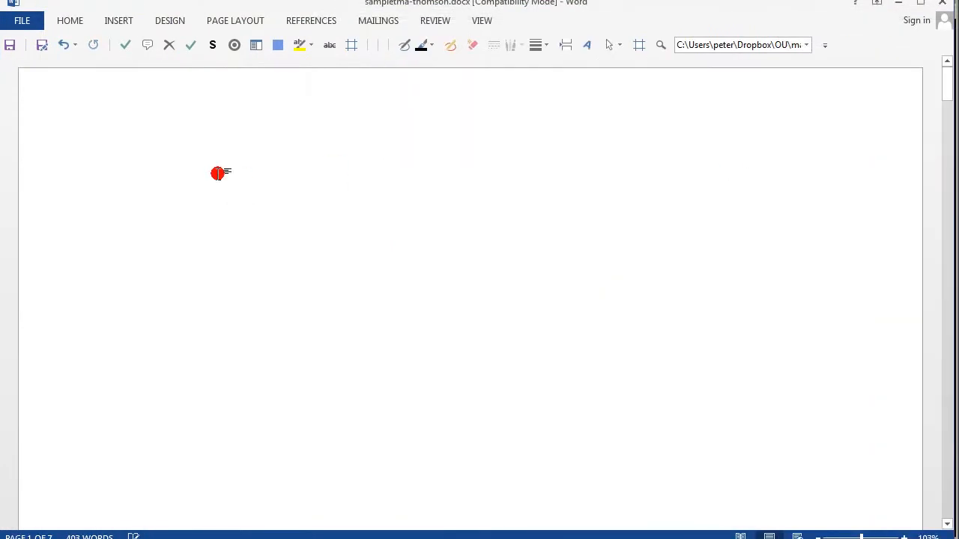
key("ctrl+v")
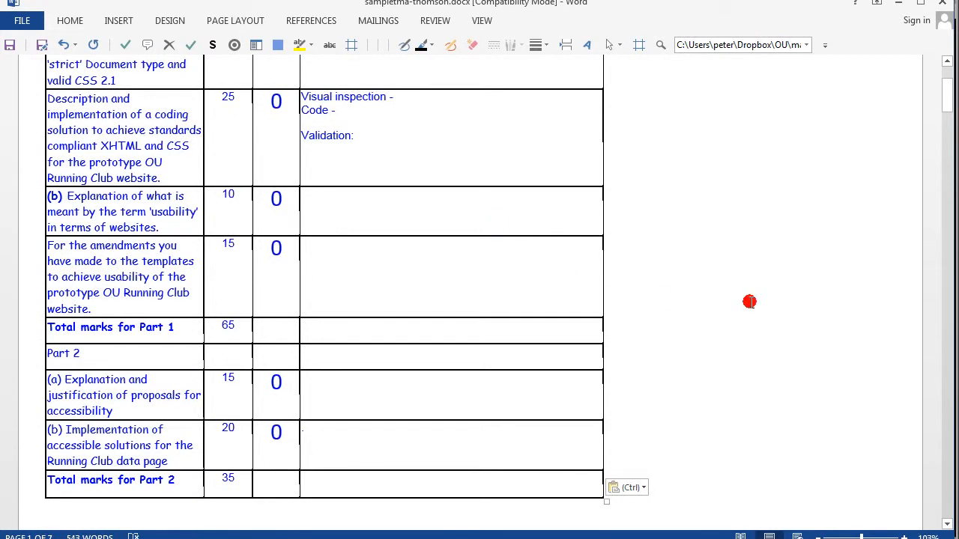
Highlight "Etiam id ante dignissim" in yellow in the first paragraph under Plain text.
mouse_move(942, 138)
left_mouse_down()
mouse_move(946, 98)
mouse_move(946, 153)
left_mouse_up()
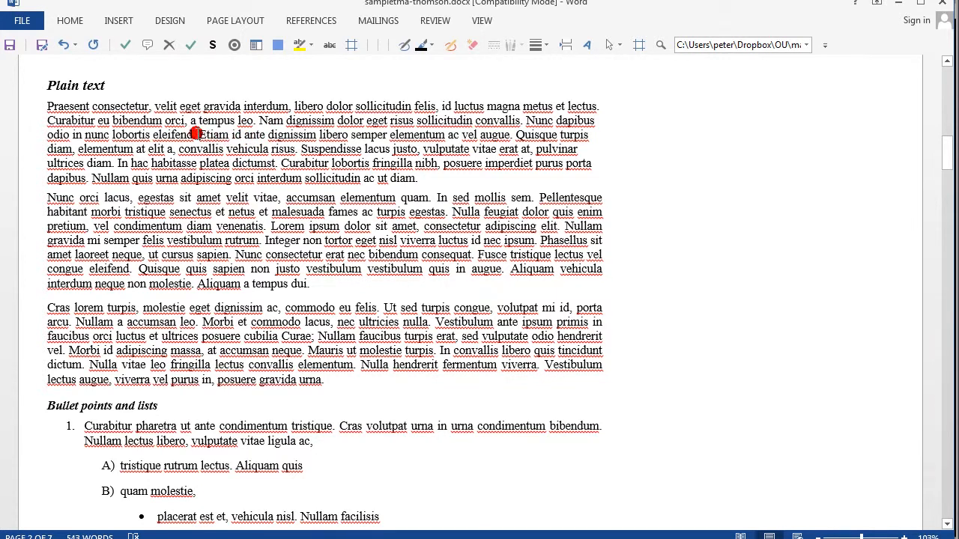
left_click_drag(198, 135, 295, 136)
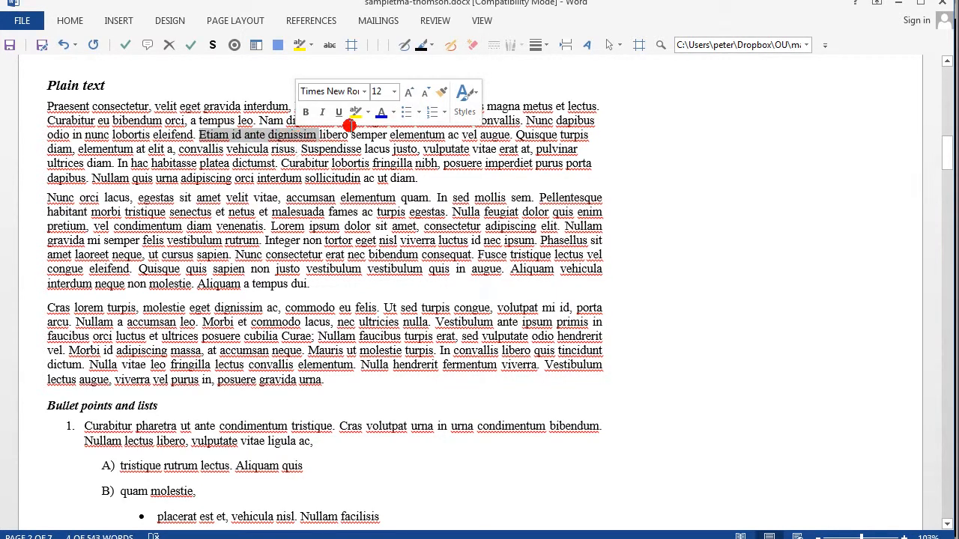
left_click(356, 112)
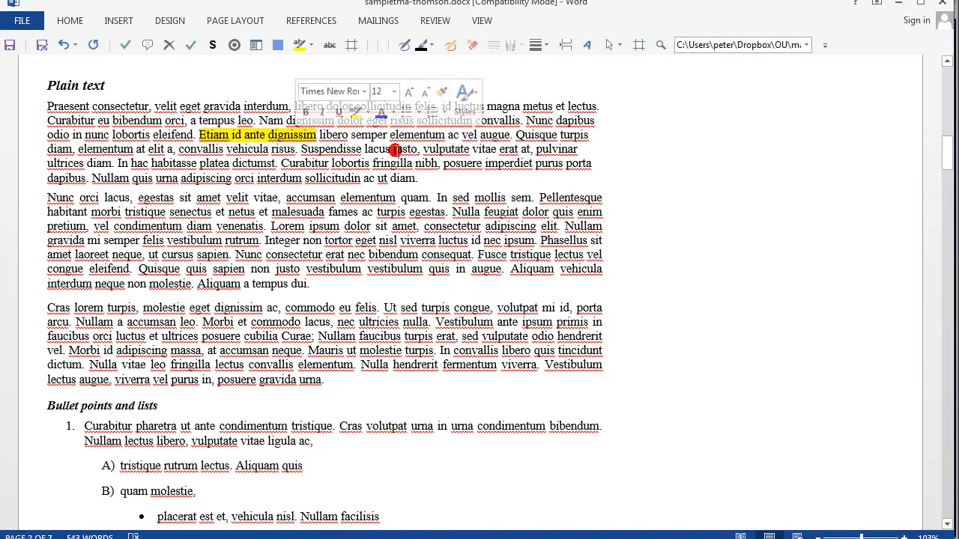
Place large ticks in the first paragraph at "justo" and just before "In hac habitasse".
left_click(123, 47)
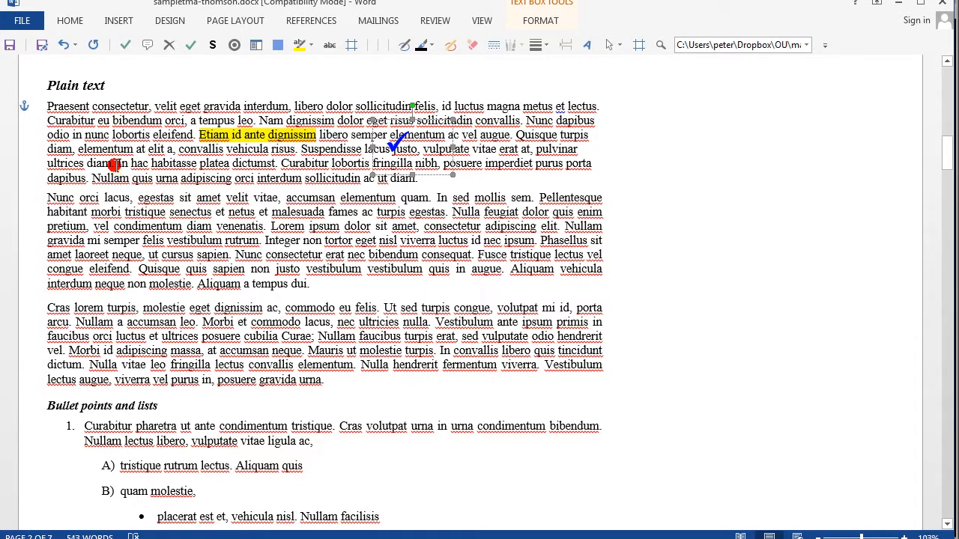
left_click(114, 165)
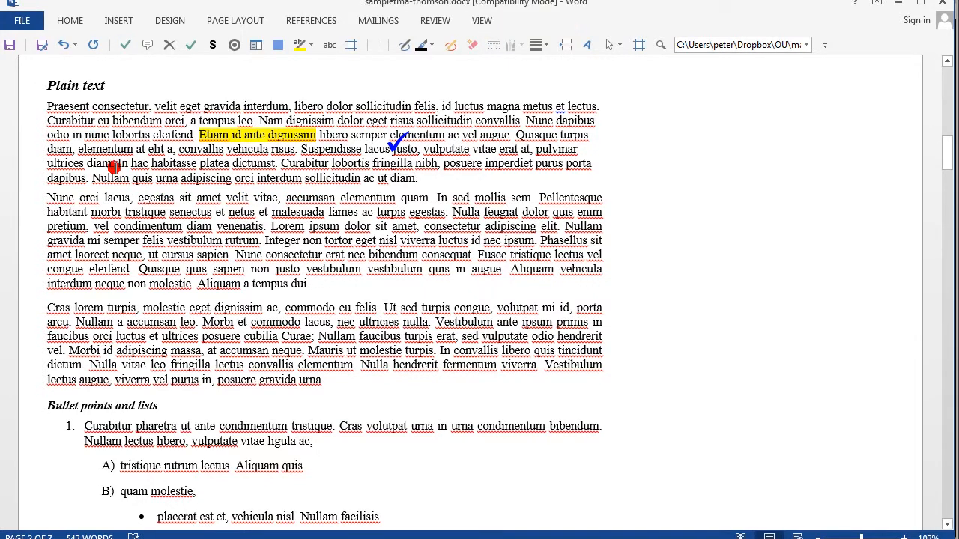
left_click(124, 45)
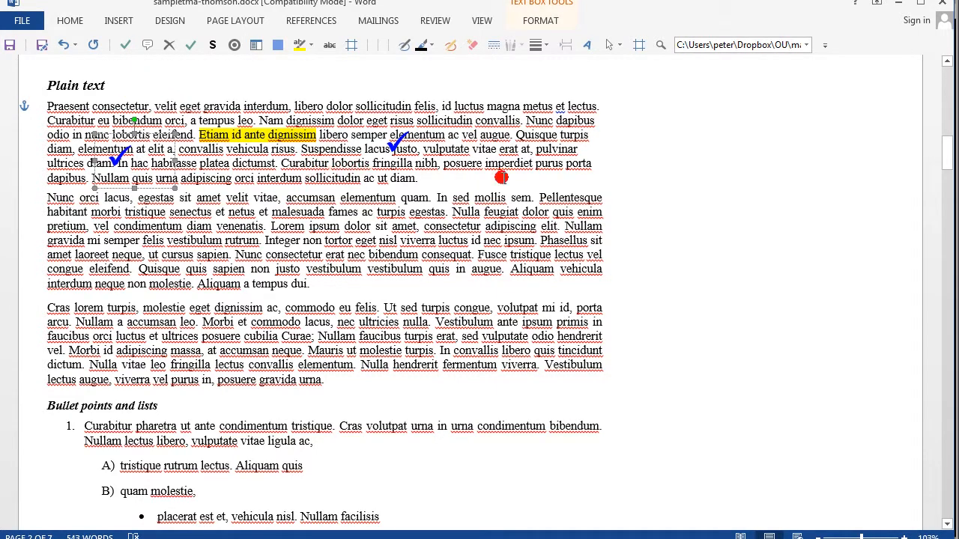
Mark the end of "imperdiet" with a circled S and strike out "accumsan elementum quam" in the second paragraph.
left_click(532, 164)
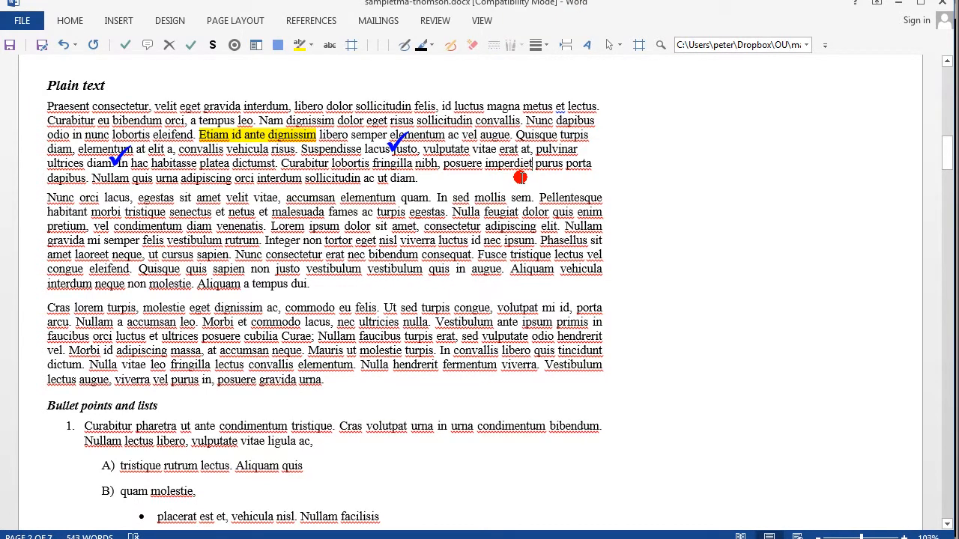
left_click(213, 49)
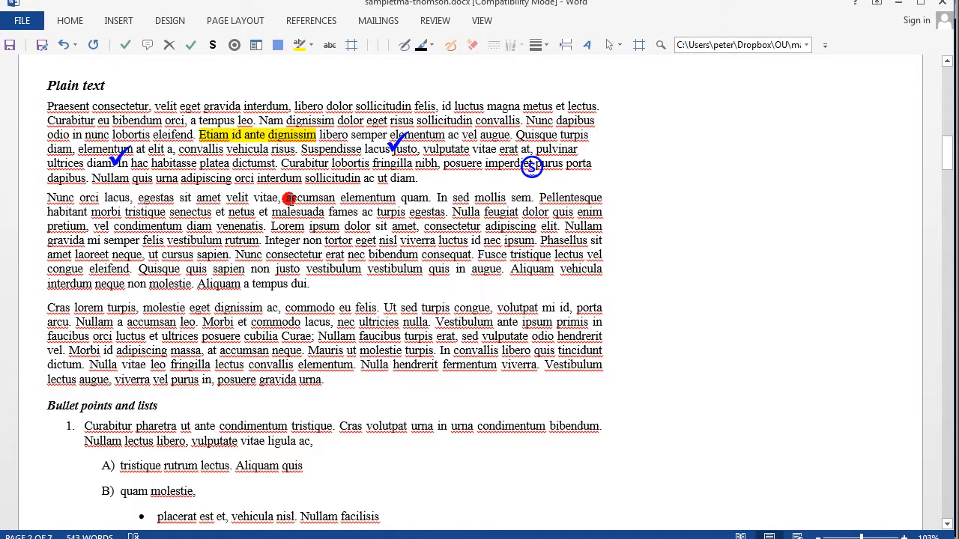
left_click_drag(285, 196, 418, 200)
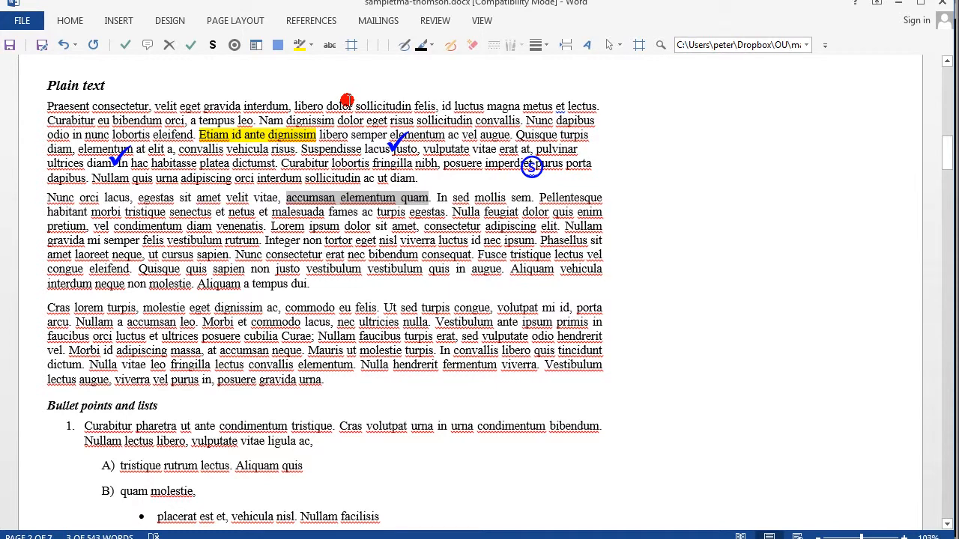
left_click(330, 50)
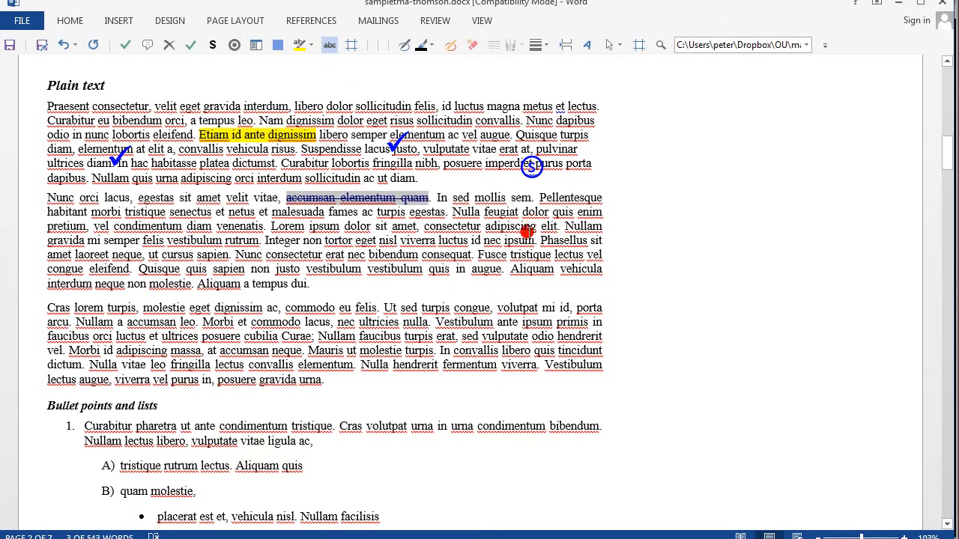
Place large ticks in the second paragraph before "Lorem ipsum" and after "vestibulum quis".
left_click(269, 226)
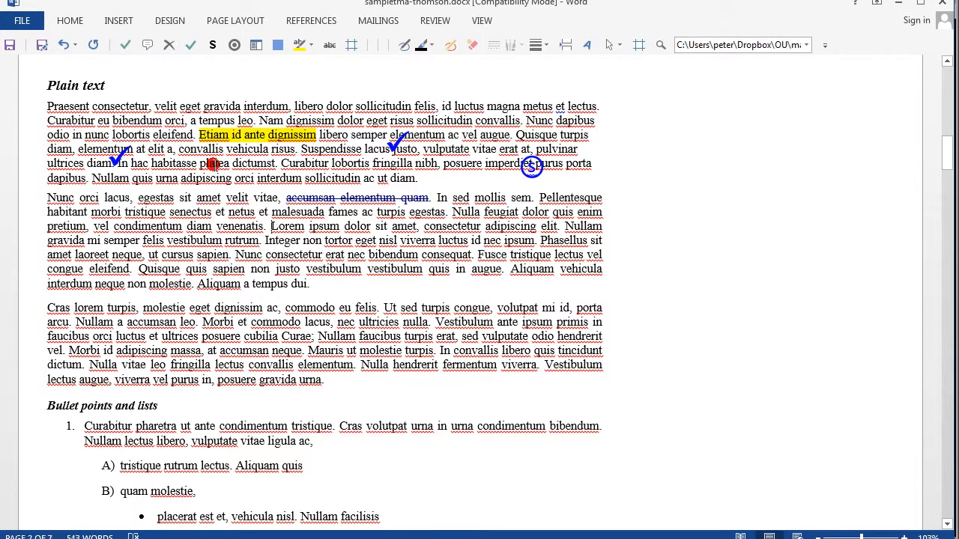
left_click(126, 44)
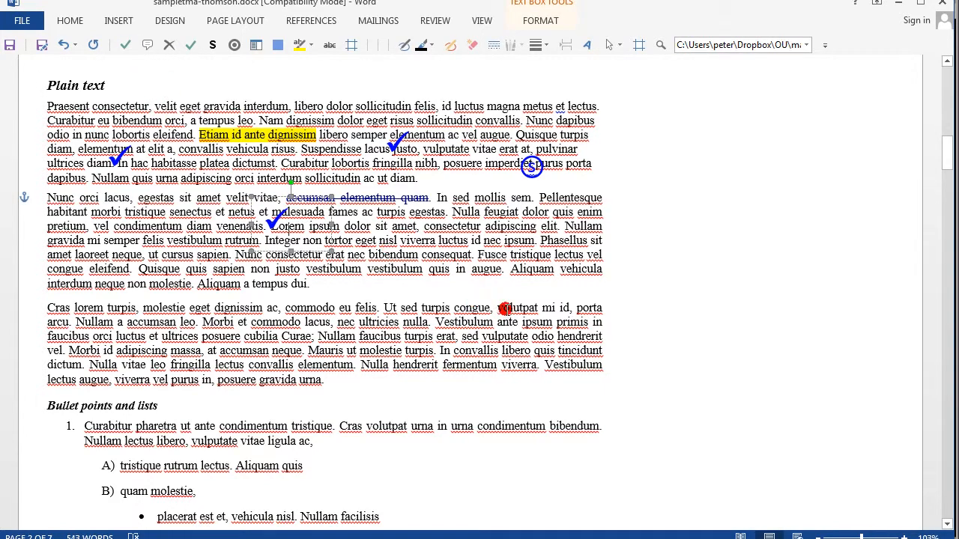
left_click(450, 269)
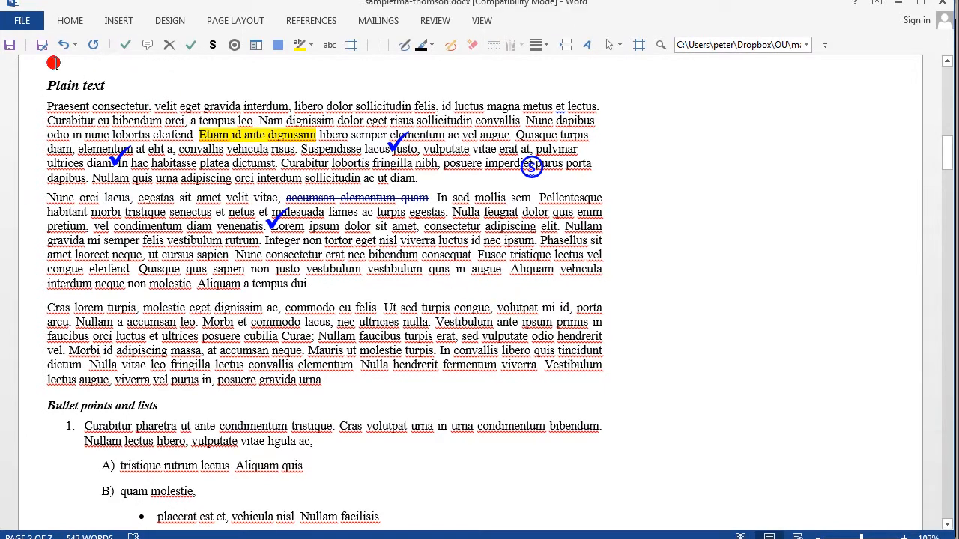
left_click(125, 44)
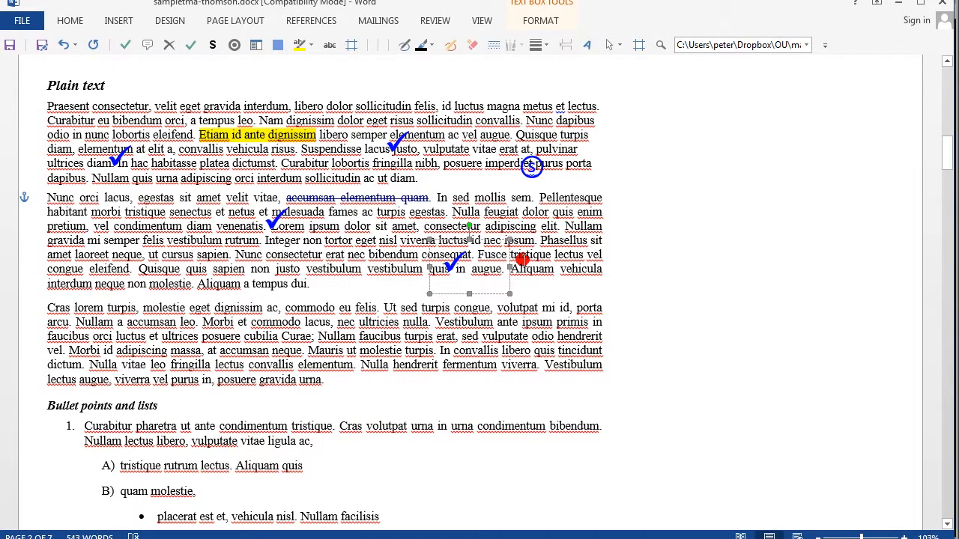
Add small ticks at the ends of the second paragraph's lines finishing with "Nullam" and "vel".
left_click(606, 225)
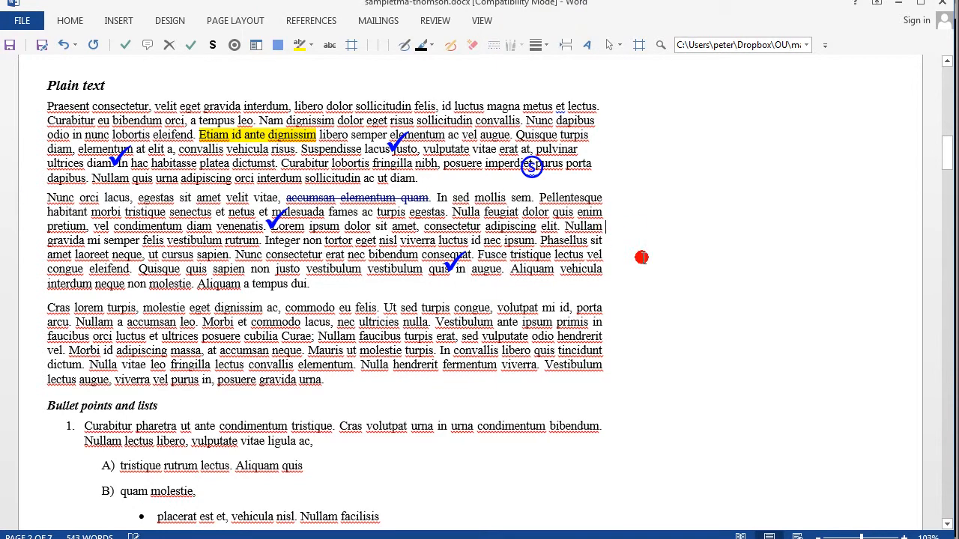
left_click(190, 46)
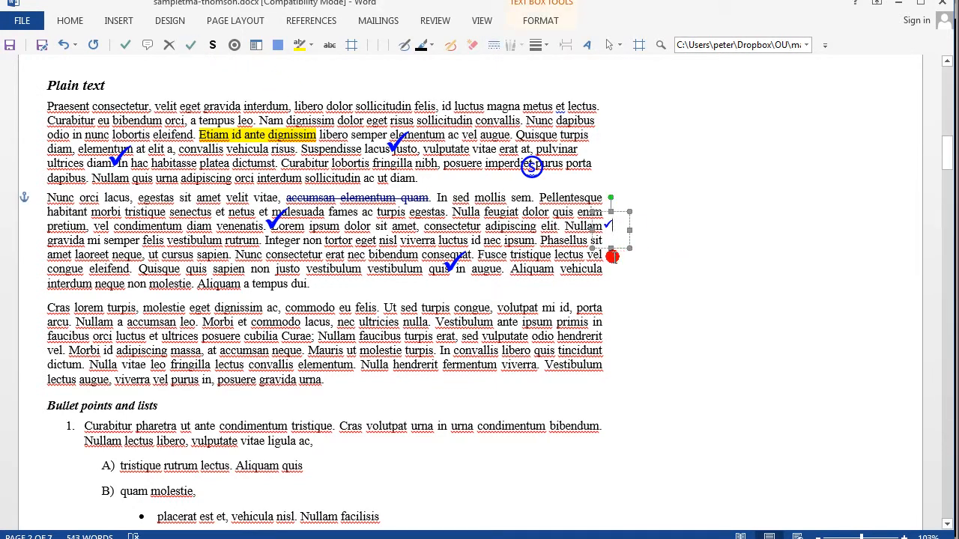
left_click(607, 255)
left_click(190, 45)
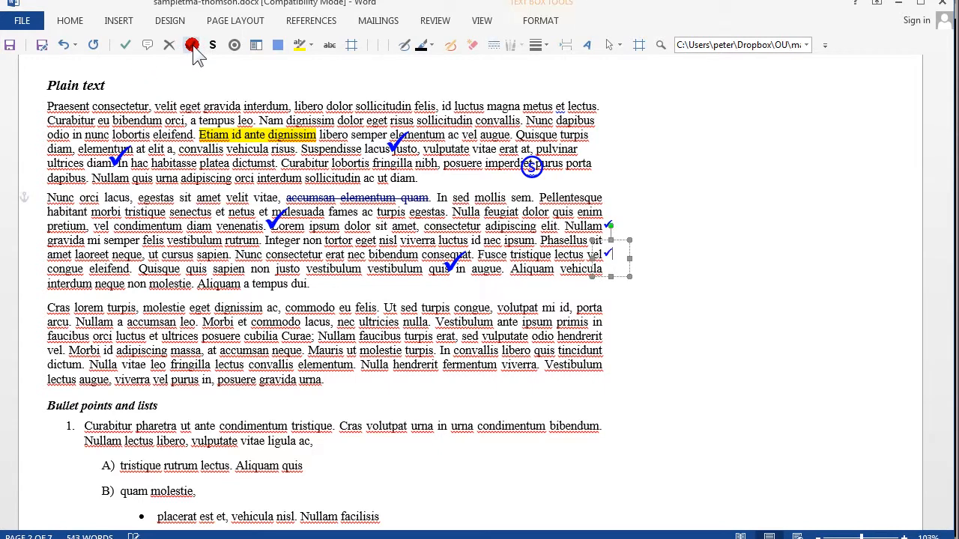
Move the large tick beside "Lorem ipsum" down to "cursus sapien" in the same paragraph.
left_click(276, 218)
left_click_drag(273, 197, 204, 228)
left_click(276, 262)
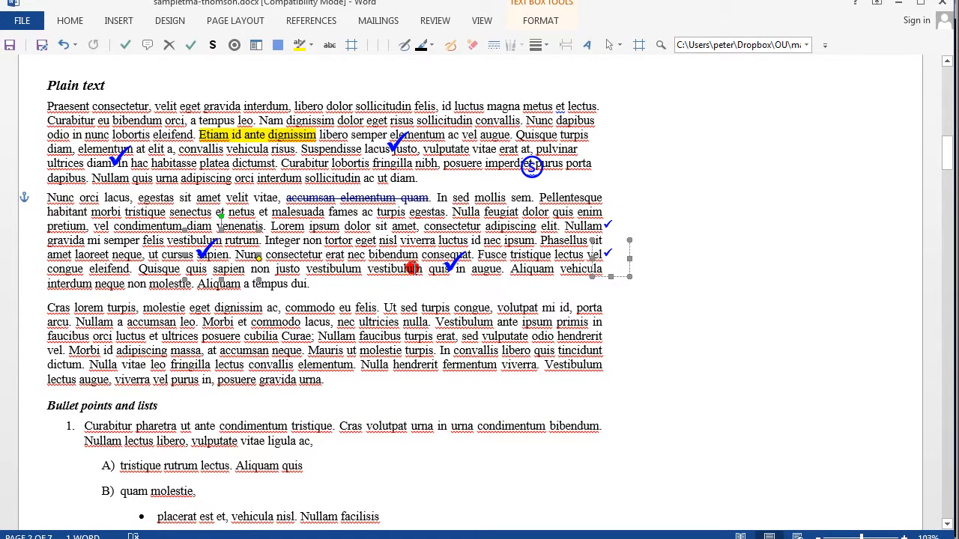
Insert a circle in the third paragraph, flatten it into an ellipse and position it around "dignissim" and "Morbi".
left_click(155, 322)
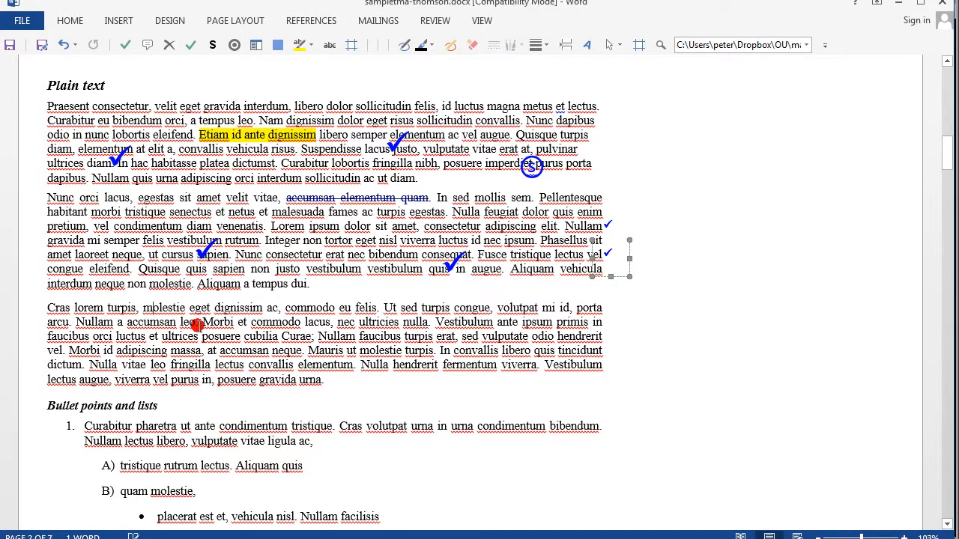
left_click(233, 51)
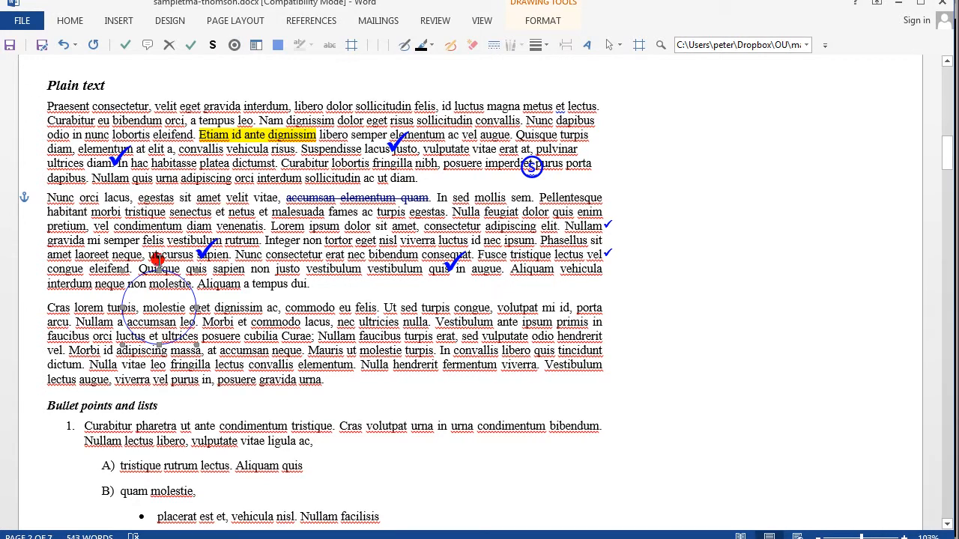
left_click_drag(158, 280, 168, 305)
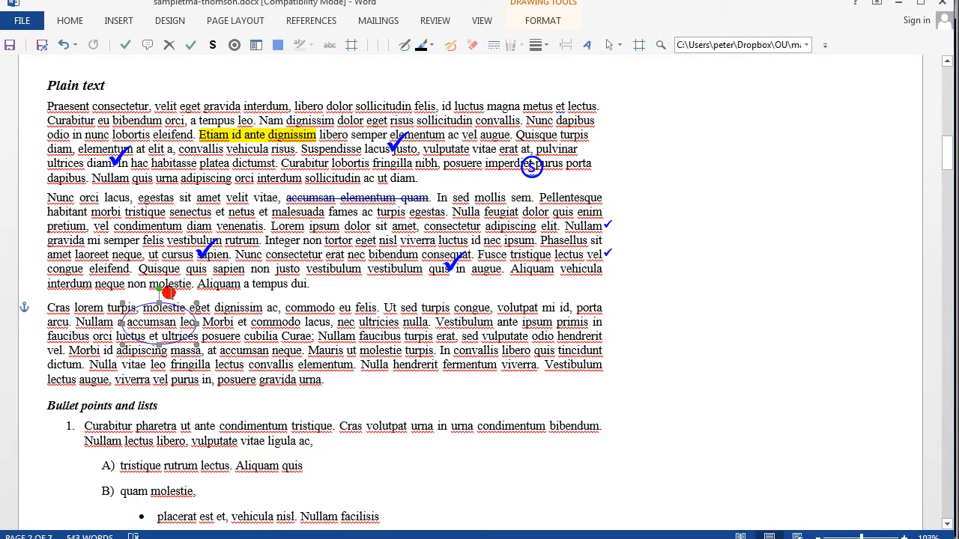
mouse_move(171, 304)
left_mouse_down()
mouse_move(224, 303)
mouse_move(252, 297)
mouse_move(248, 291)
mouse_move(272, 306)
left_mouse_up()
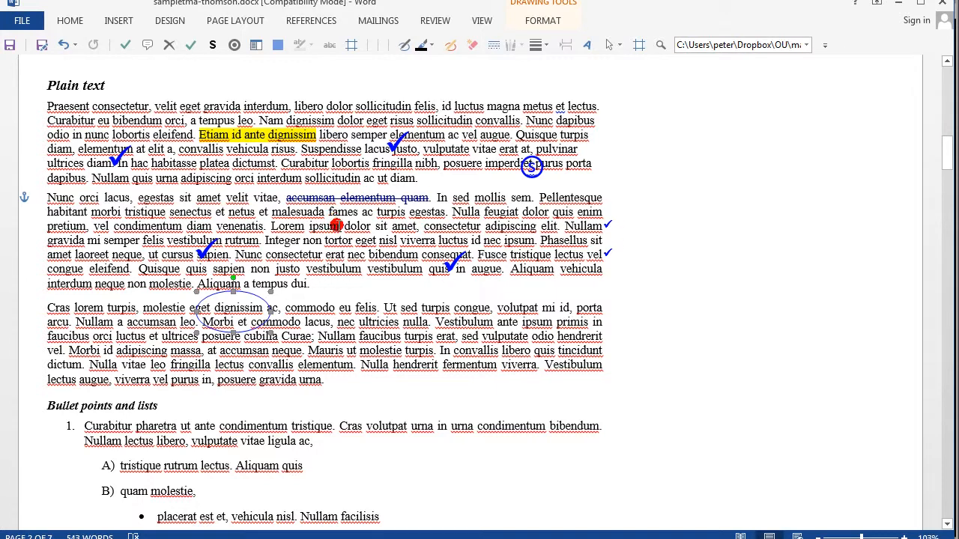
Add a margin callout pointing to "dolor sit amet" in the second paragraph, containing "Make a comment in callout".
left_click(344, 228)
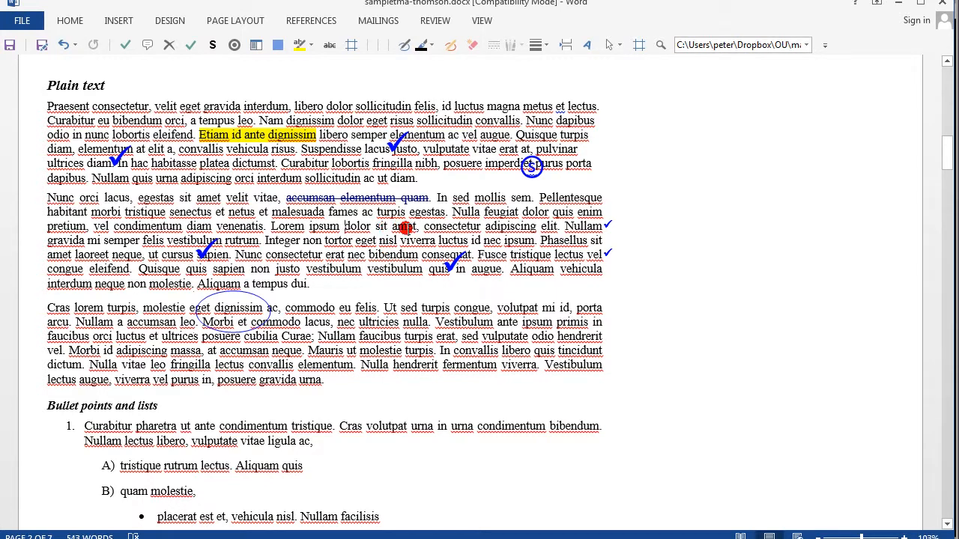
left_click(128, 47)
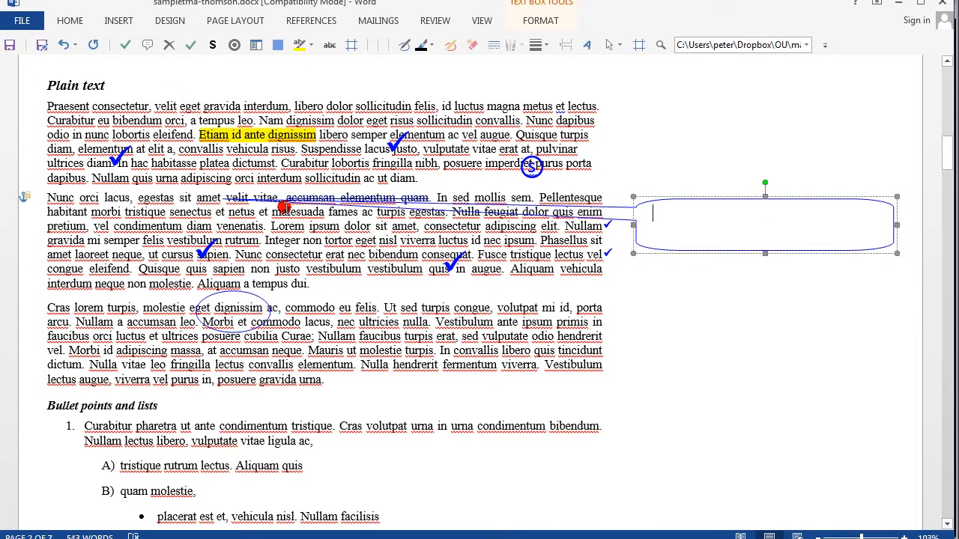
key("Escape")
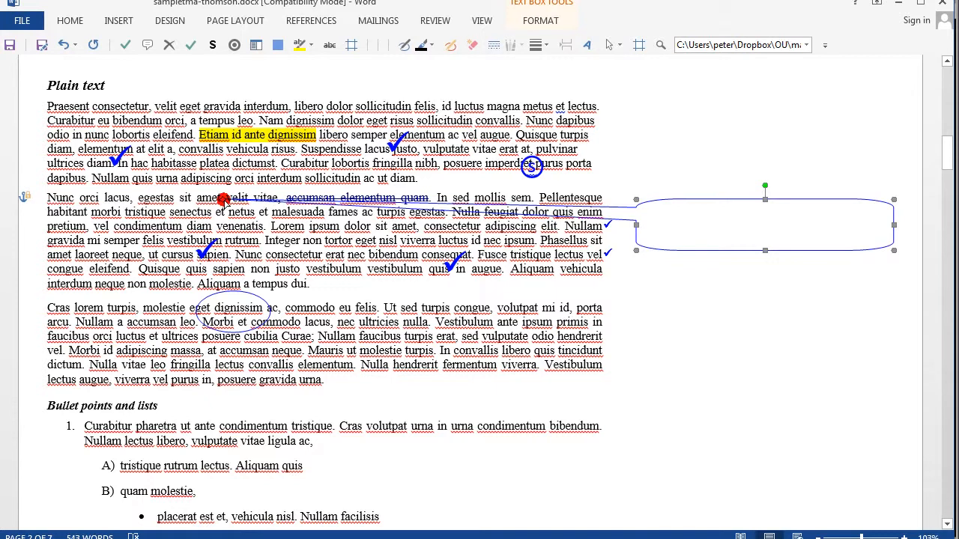
left_click_drag(222, 200, 369, 226)
left_click(705, 230)
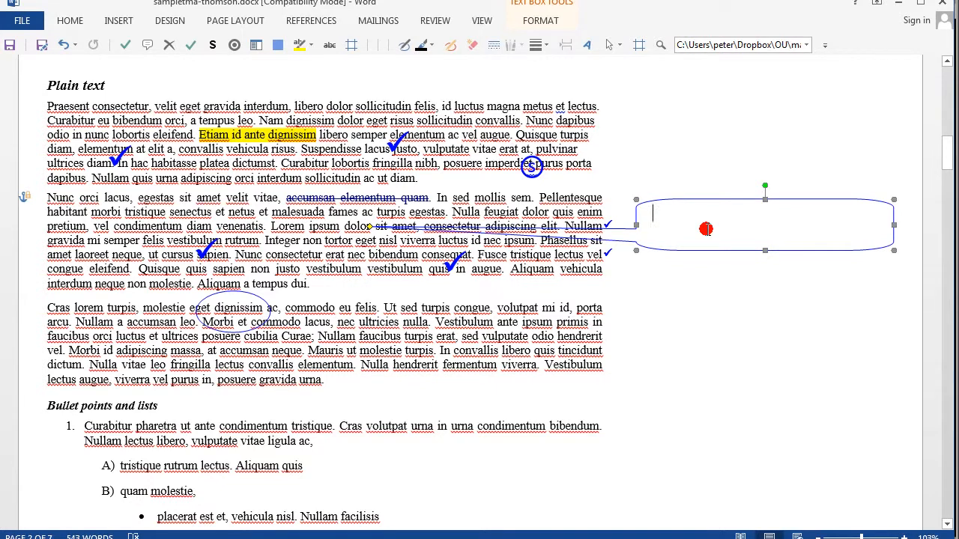
type("make a commen")
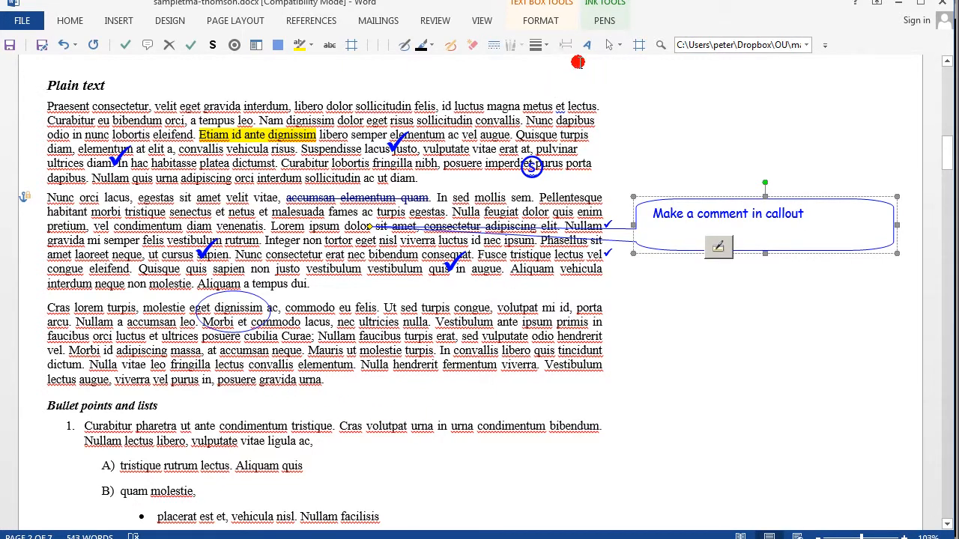
Draw freehand pen loops around "Aliquam" in the second paragraph and "Vestibulum" in the third, plus an ink tick on "ipsum".
left_click(404, 45)
mouse_move(534, 261)
left_mouse_down()
mouse_move(547, 260)
mouse_move(487, 260)
mouse_move(558, 277)
mouse_move(514, 254)
left_mouse_up()
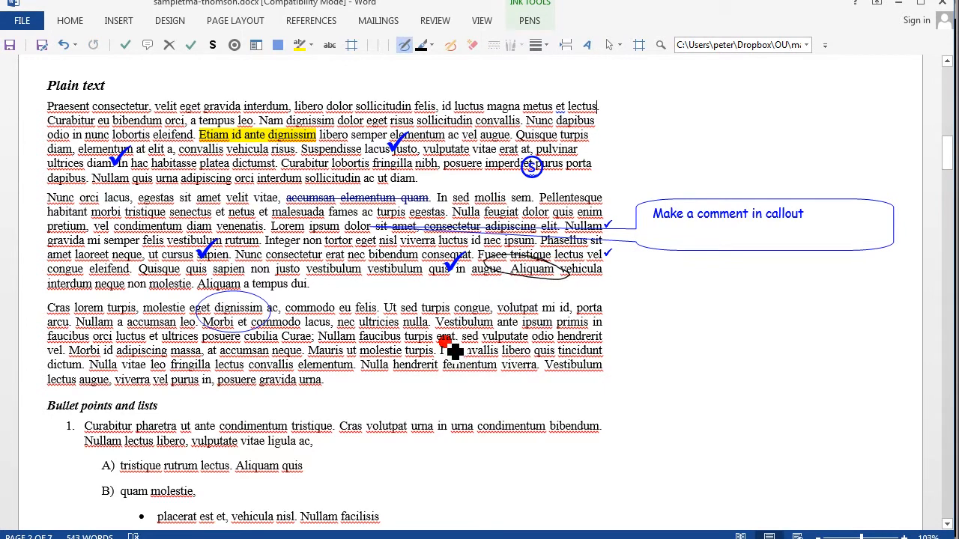
mouse_move(487, 321)
left_mouse_down()
mouse_move(439, 334)
mouse_move(514, 334)
mouse_move(506, 351)
mouse_move(574, 314)
left_mouse_up()
Draw freehand ink ticks at "elementum" and "Nulla" in the third paragraph, and at "tristique", "urna" and "Aliquam quis" in the list.
left_click_drag(313, 368, 342, 350)
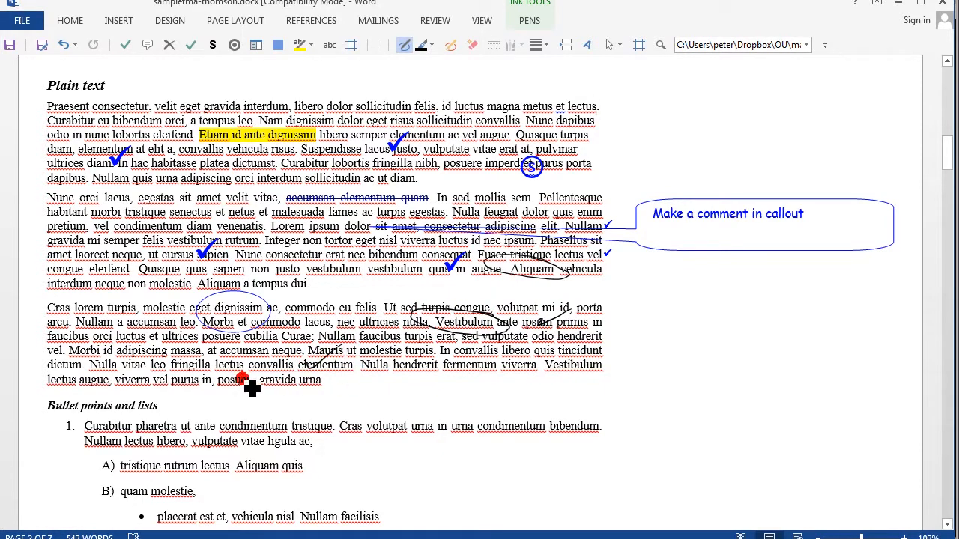
left_click_drag(98, 363, 116, 362)
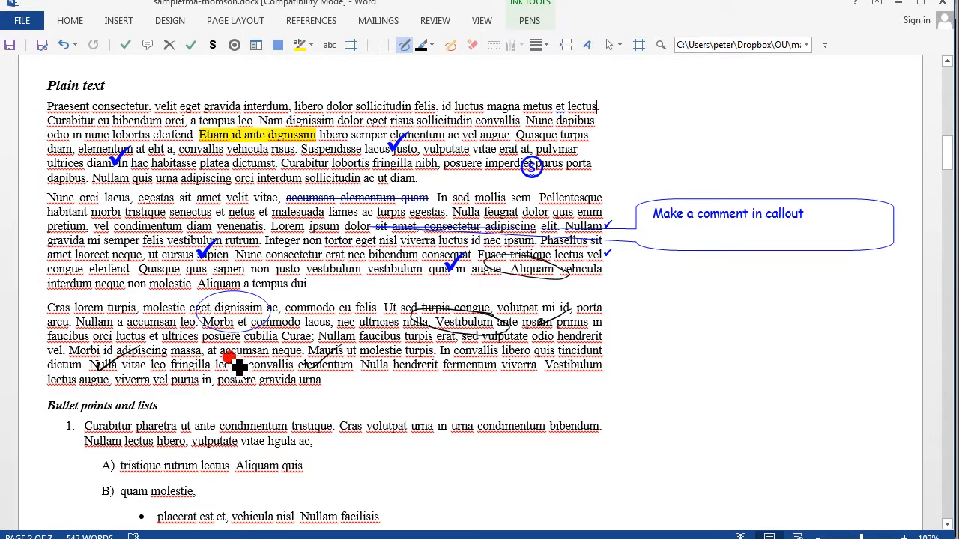
left_click_drag(317, 417, 347, 400)
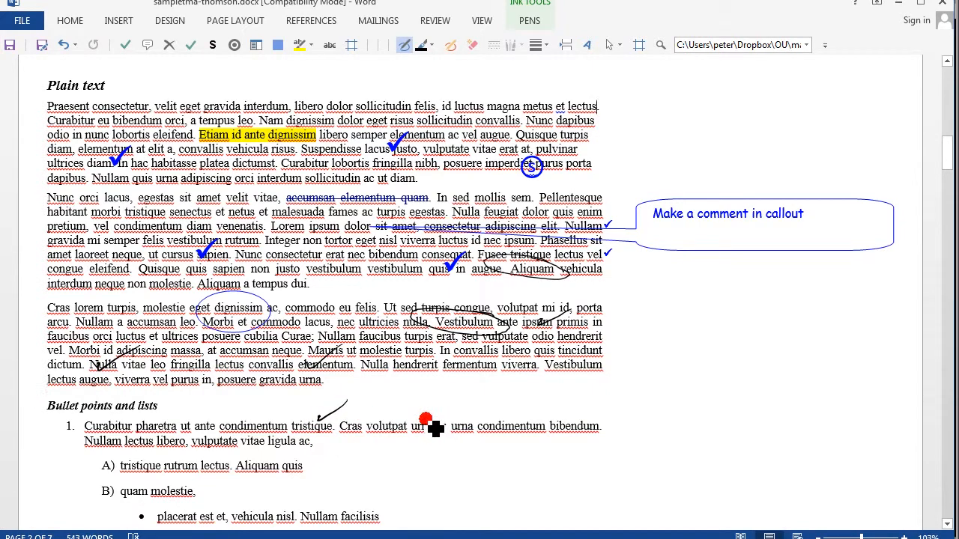
left_click_drag(414, 424, 460, 405)
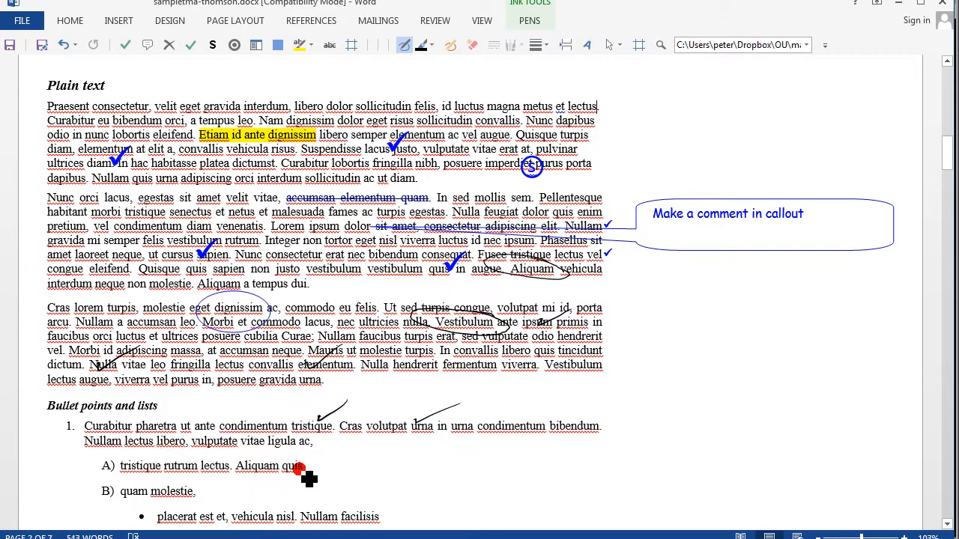
left_click_drag(325, 466, 350, 450)
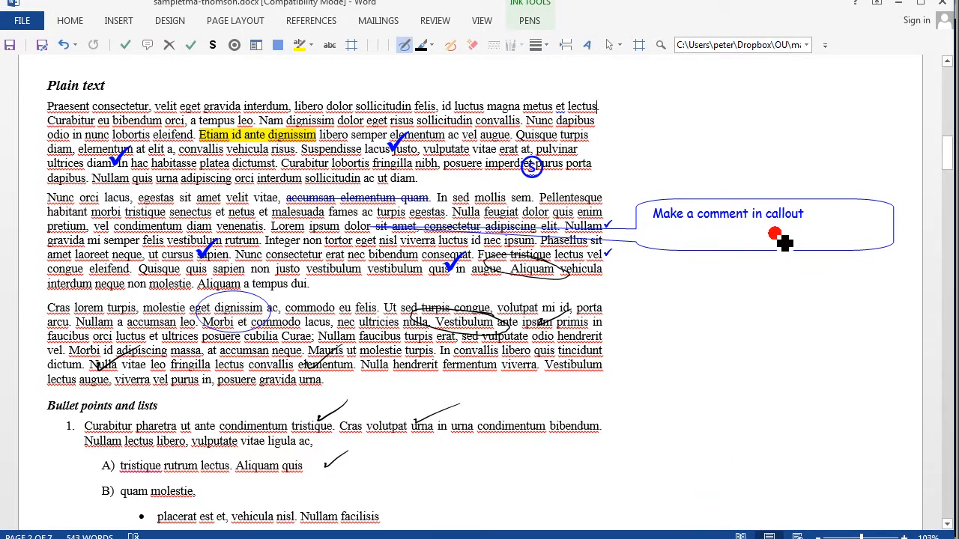
Attach a comment reading "A comment in word" to "scelerisque" in the third main list item.
scroll(606, 254, "down", 6)
right_click(605, 254)
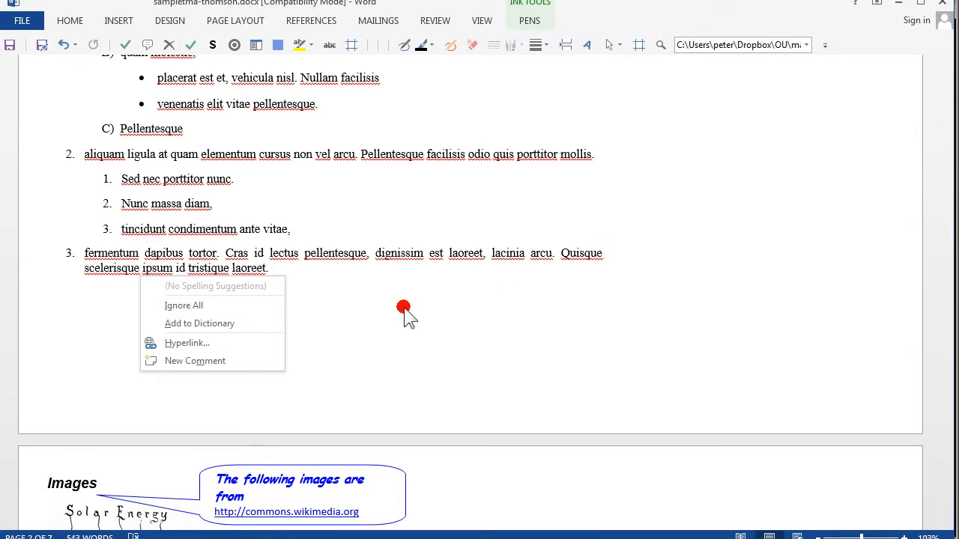
left_click(191, 361)
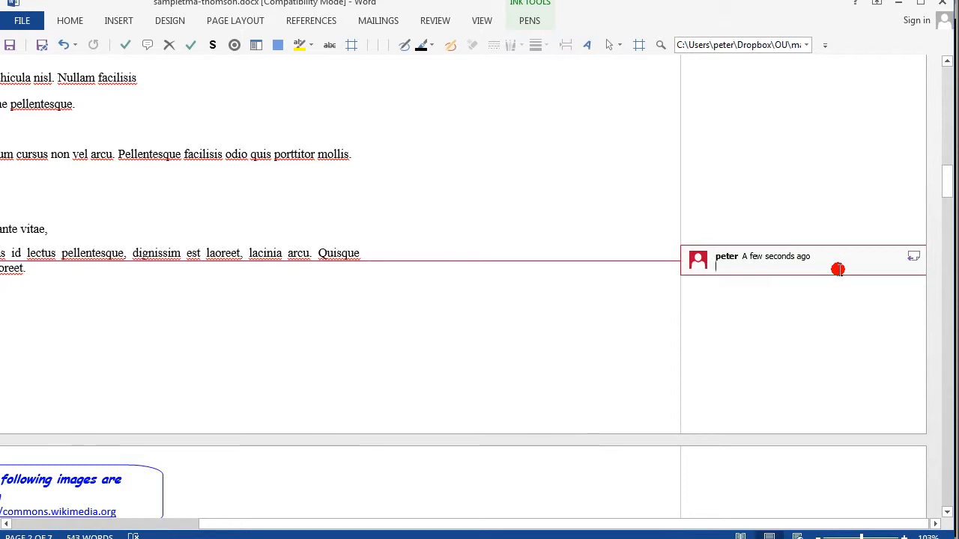
type("A")
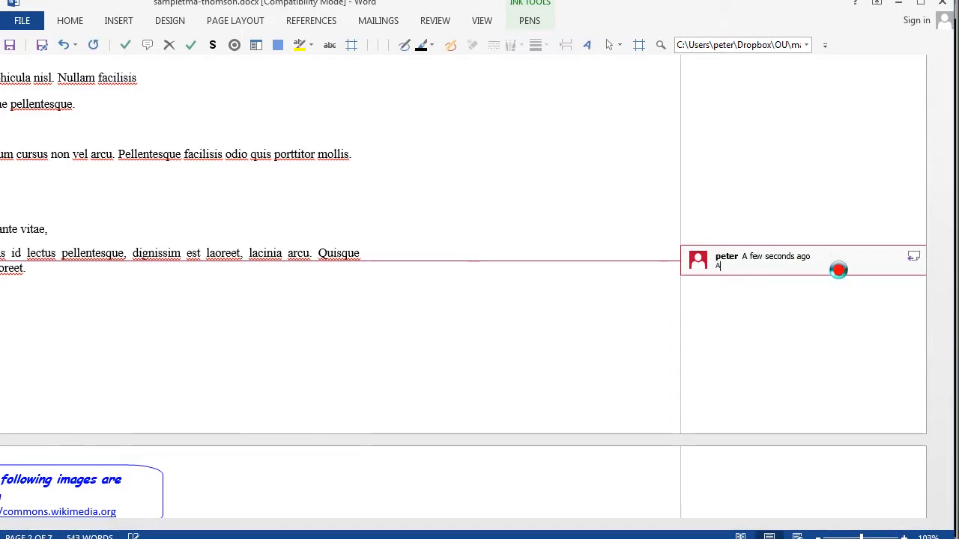
type(" comment in word")
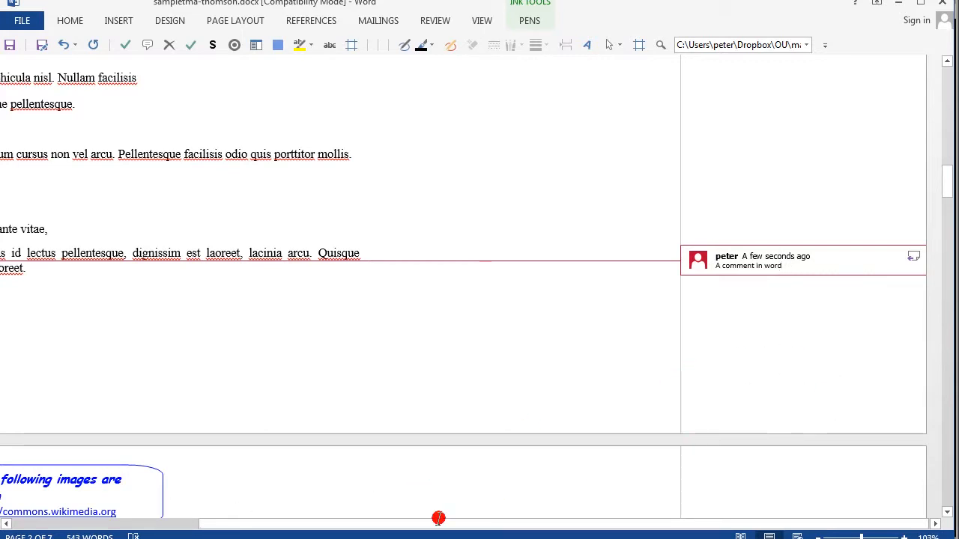
Add the inline marking text "Inline text for a comment" on the line above the "Plain text" heading.
left_click_drag(372, 524, 190, 525)
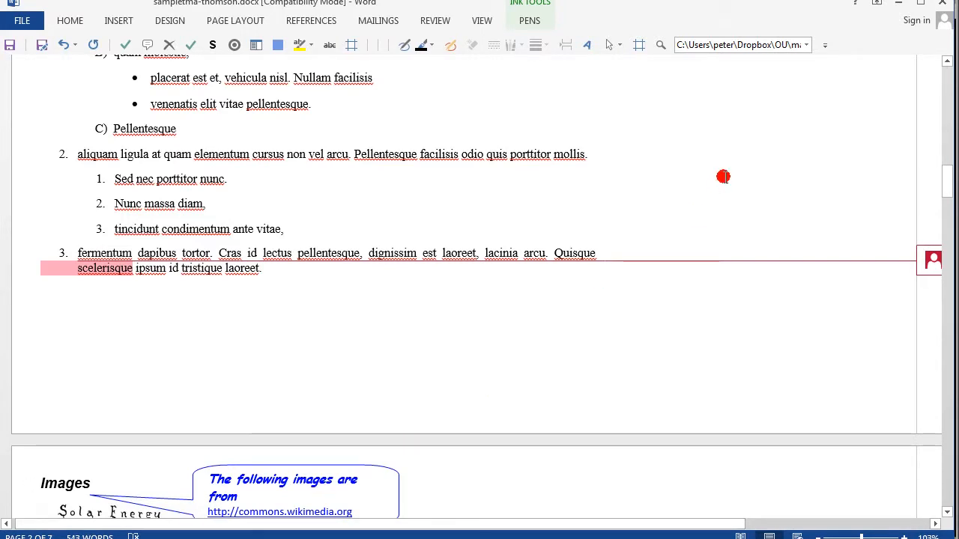
left_click_drag(950, 184, 950, 148)
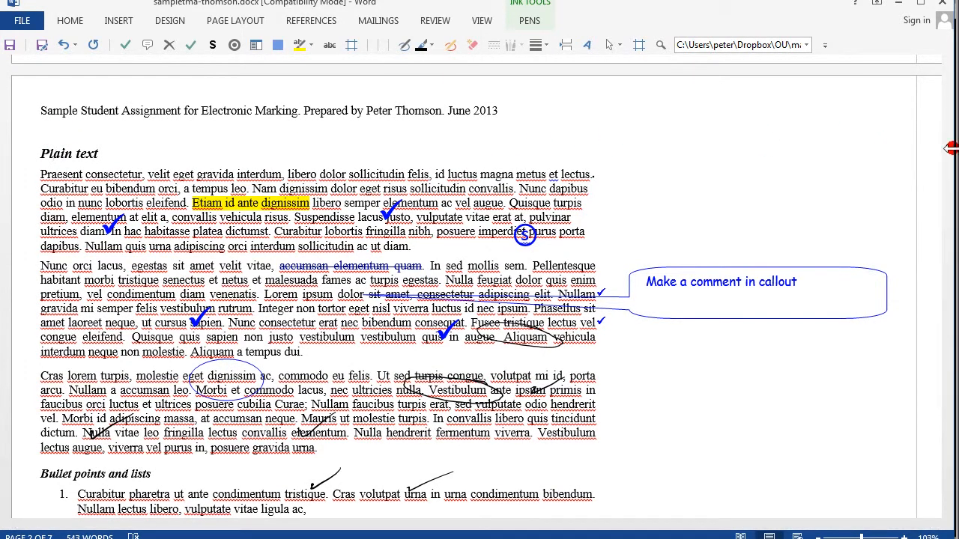
left_click_drag(950, 148, 946, 143)
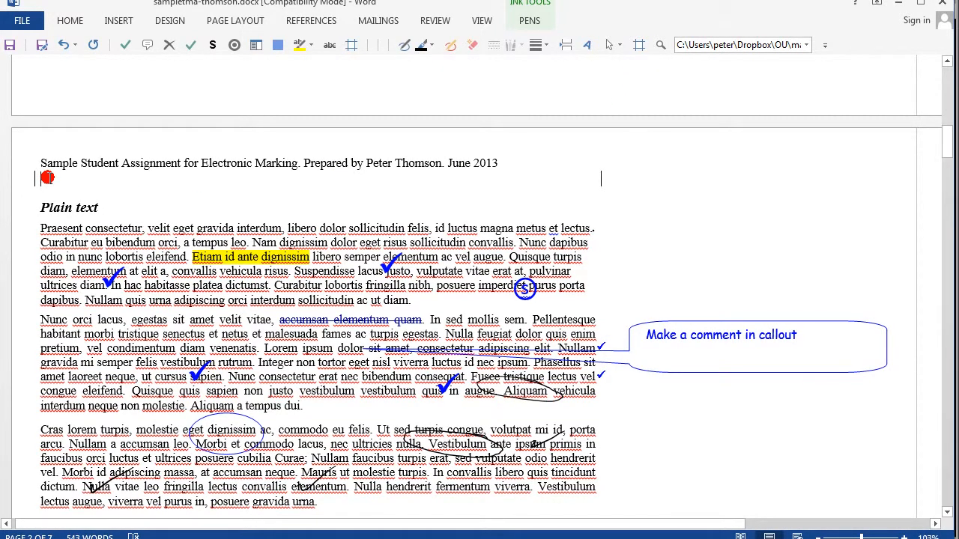
type("ine text")
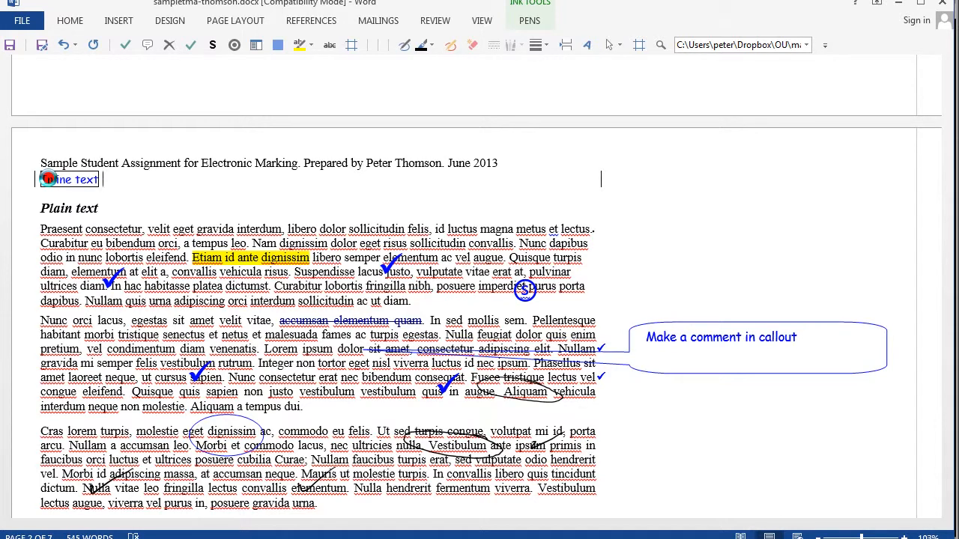
type(" for a comment")
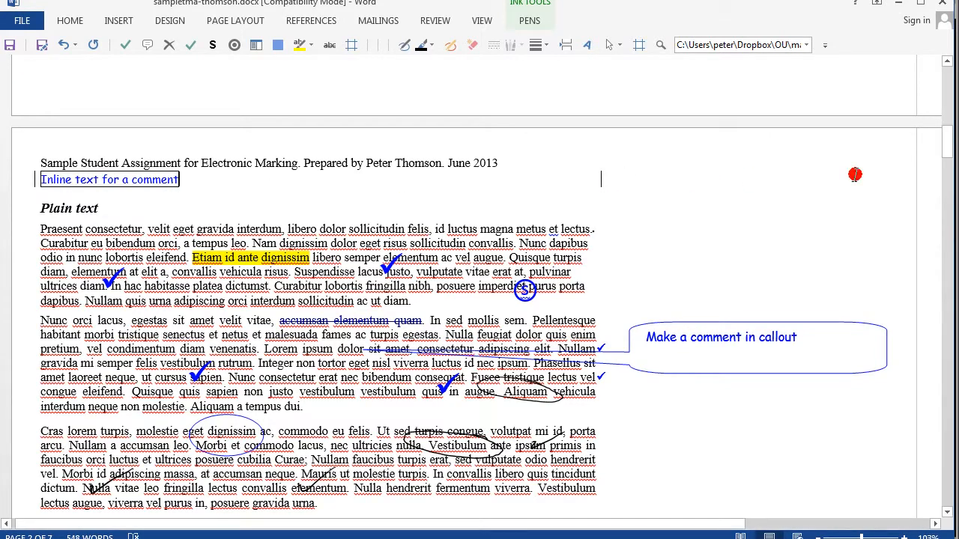
Enlarge the Solar Energy picture in the Images section to nearly the full width of the body text.
left_click(946, 143)
left_click_drag(947, 143, 947, 215)
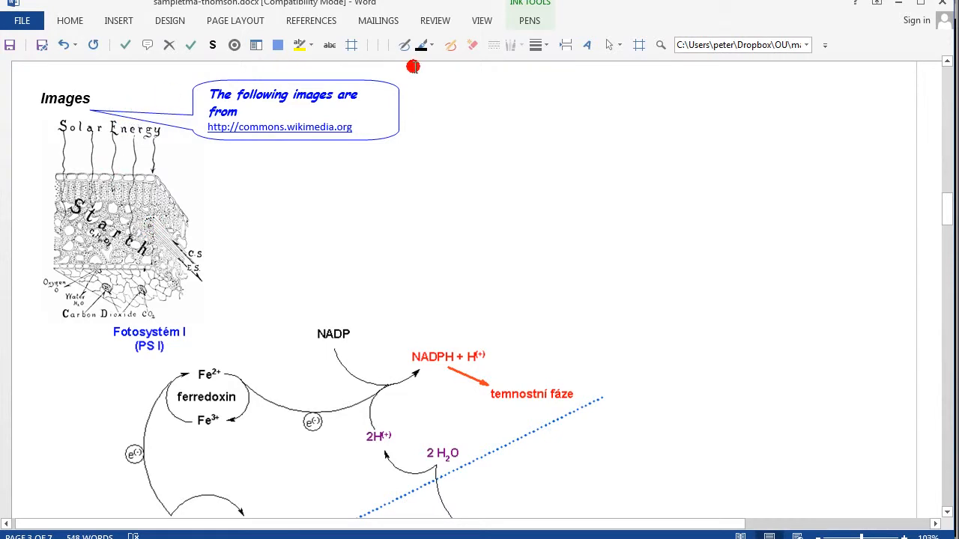
left_click(612, 46)
left_click(103, 238)
left_click(83, 169)
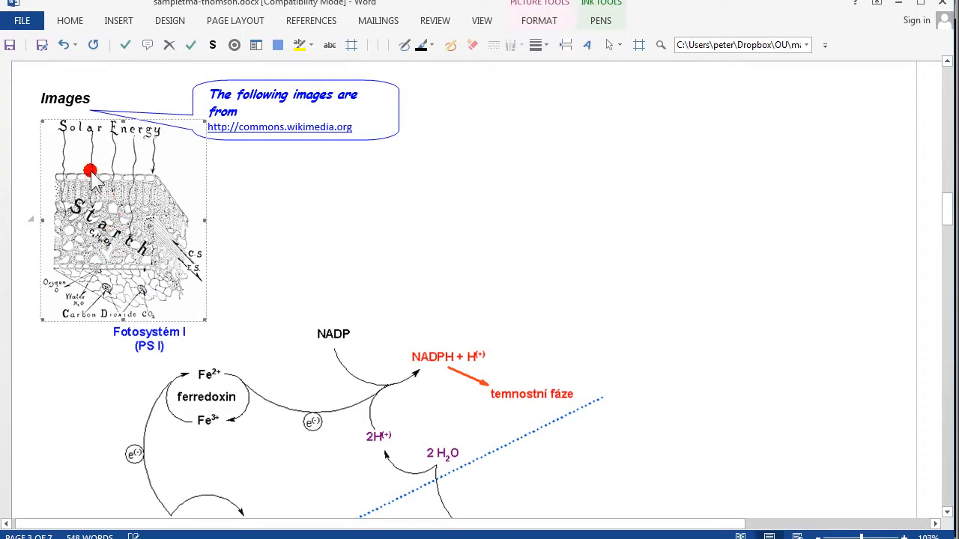
left_click_drag(204, 320, 592, 450)
Try to add a margin callout beside the enlarged Solar Energy picture.
left_click_drag(944, 195, 944, 209)
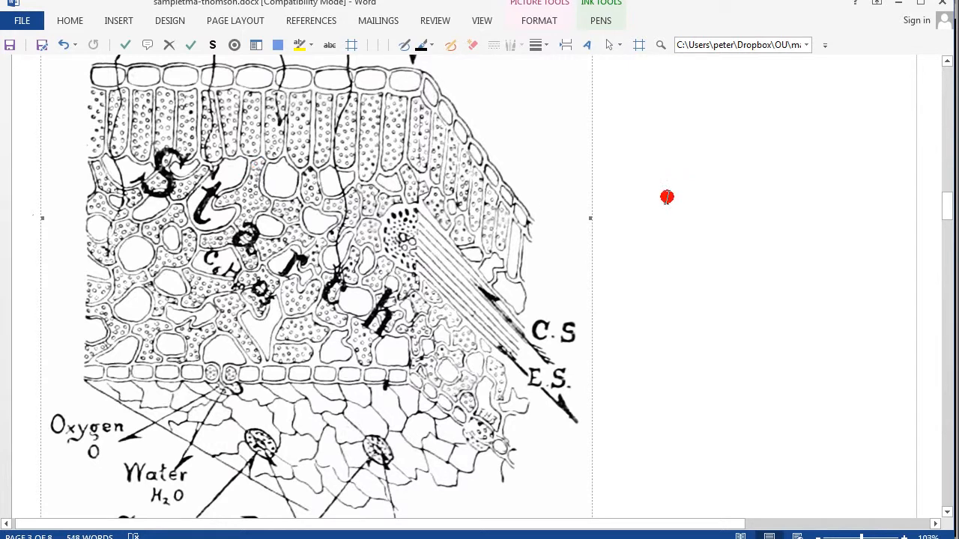
left_click(622, 186)
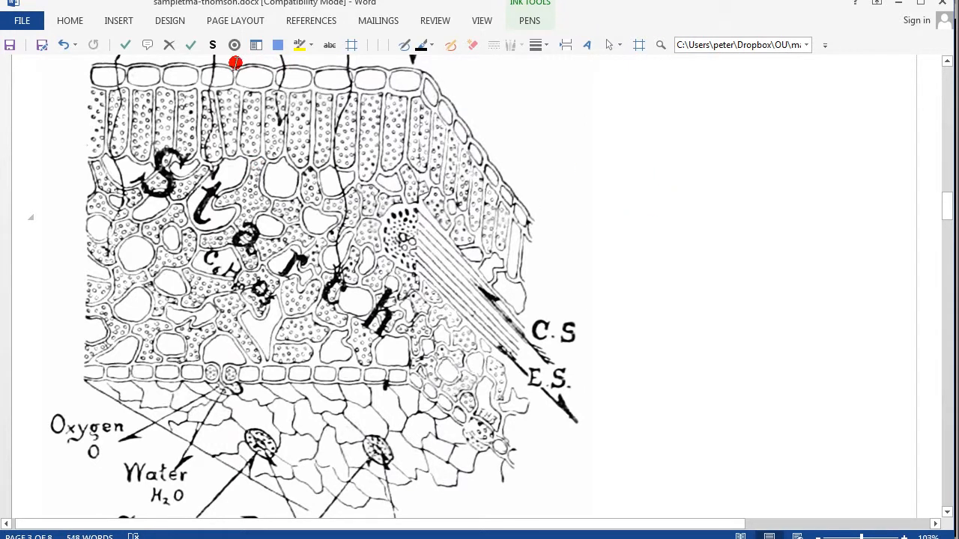
left_click(145, 45)
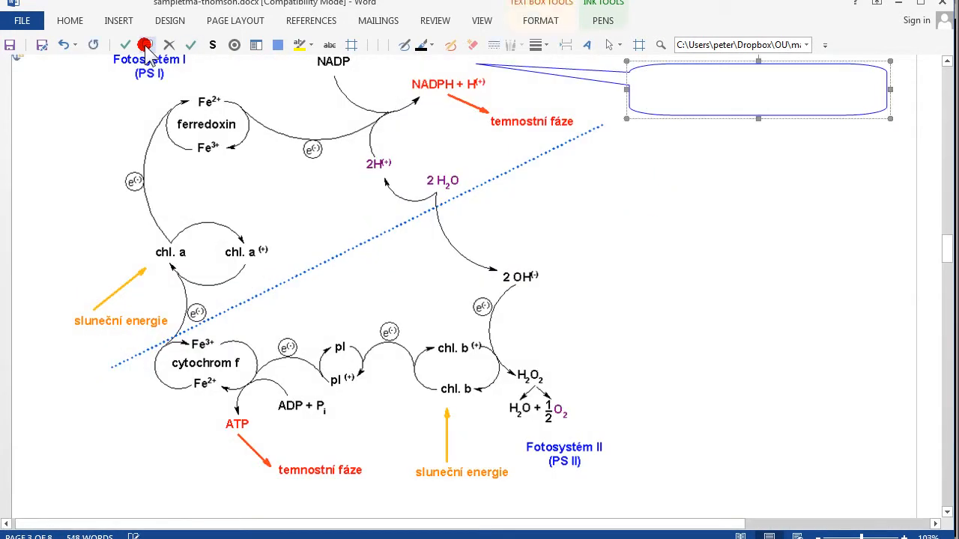
Insert a drawing canvas over the enlarged Solar Energy picture and make it active for annotation.
mouse_move(949, 238)
left_mouse_down()
mouse_move(944, 193)
mouse_move(944, 207)
left_mouse_up()
left_click(455, 200)
left_click(669, 200)
scroll(116, 328, "up", 10)
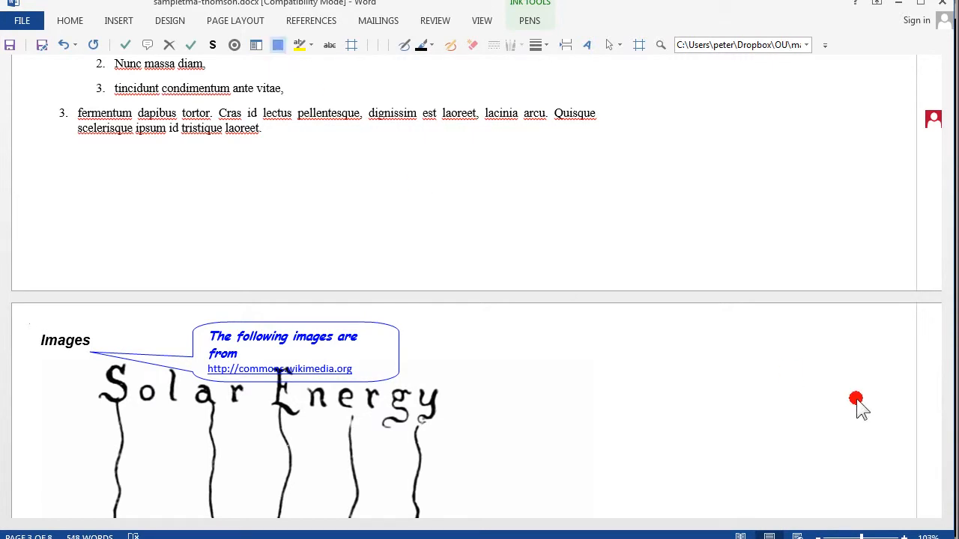
left_click_drag(949, 175, 948, 186)
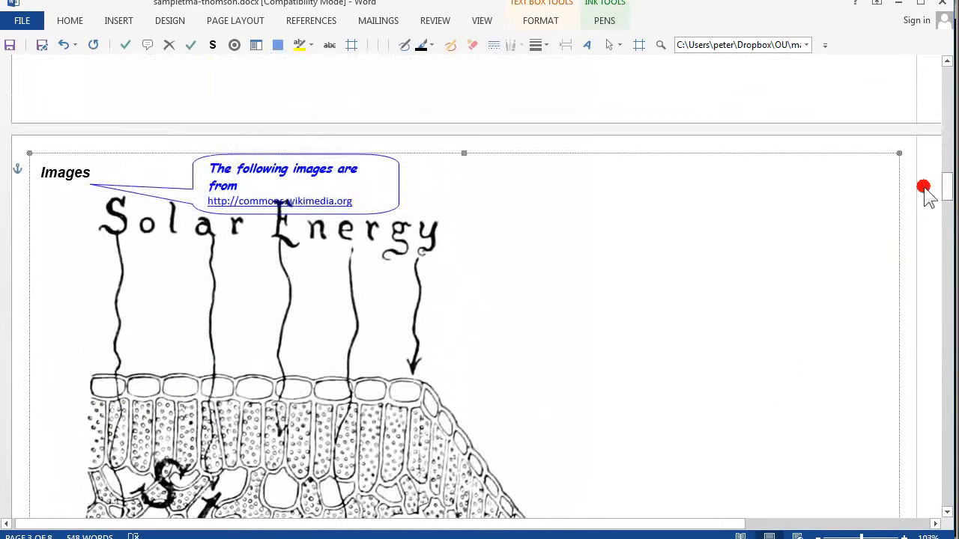
left_click(384, 293)
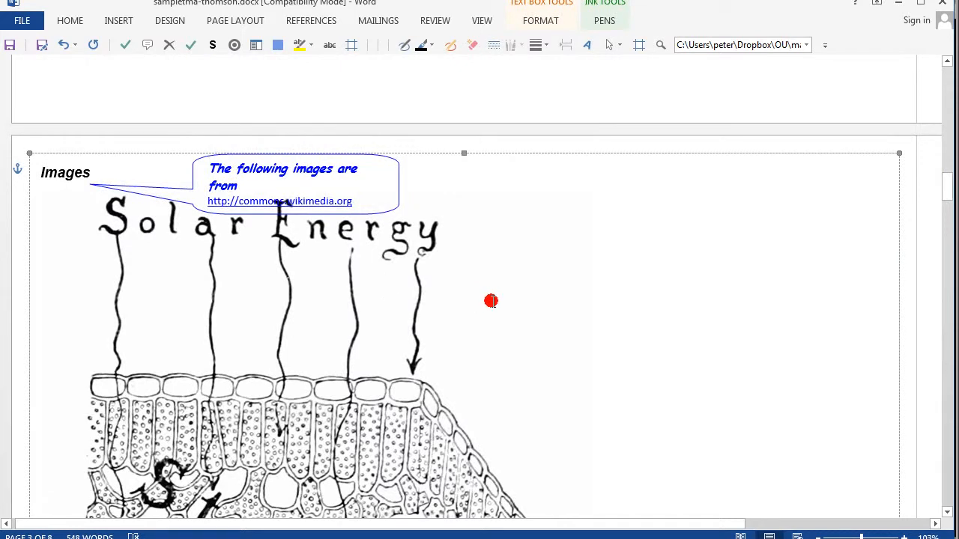
Place a tick on the column-shaped cells of the Solar Energy picture and a cross just above the vascular bundle.
left_click(484, 305)
left_click(125, 46)
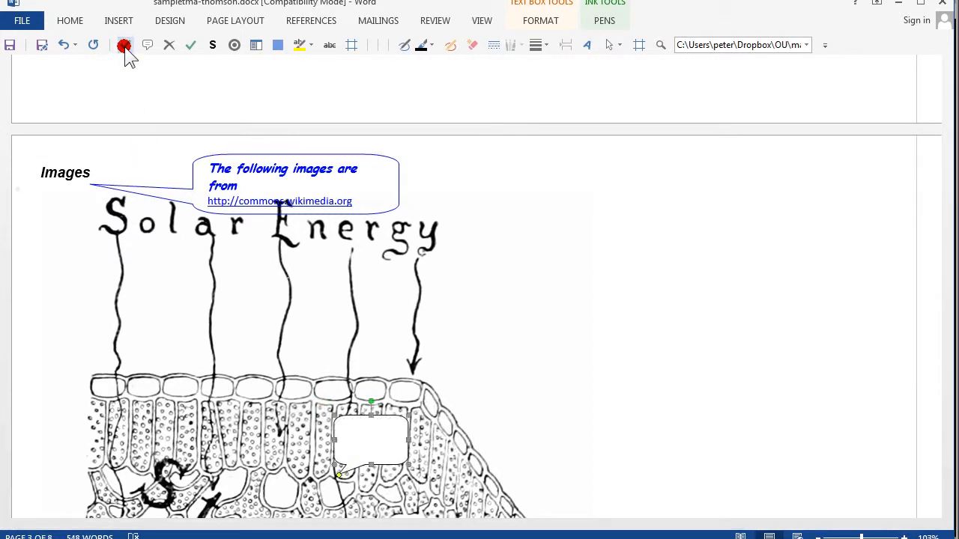
left_click_drag(946, 184, 946, 201)
left_click(416, 311)
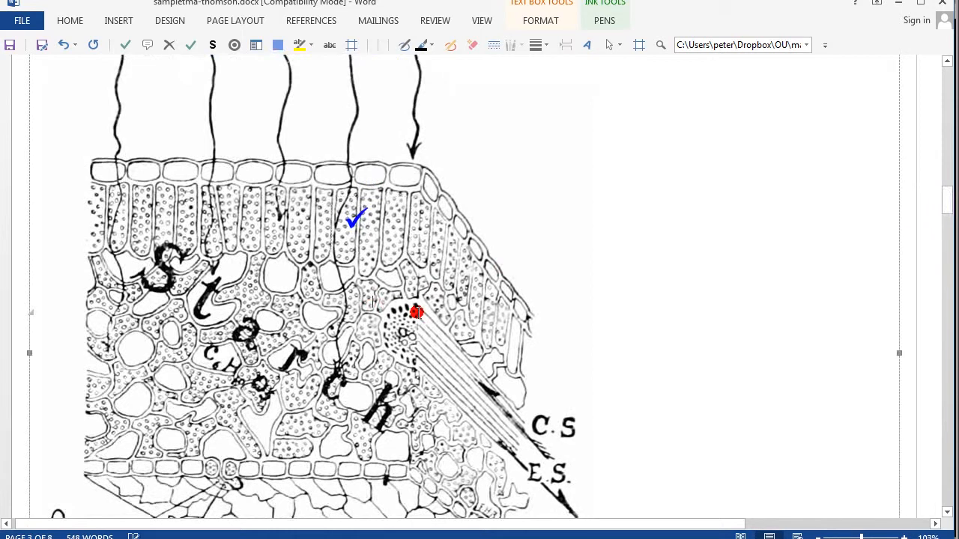
left_click(169, 46)
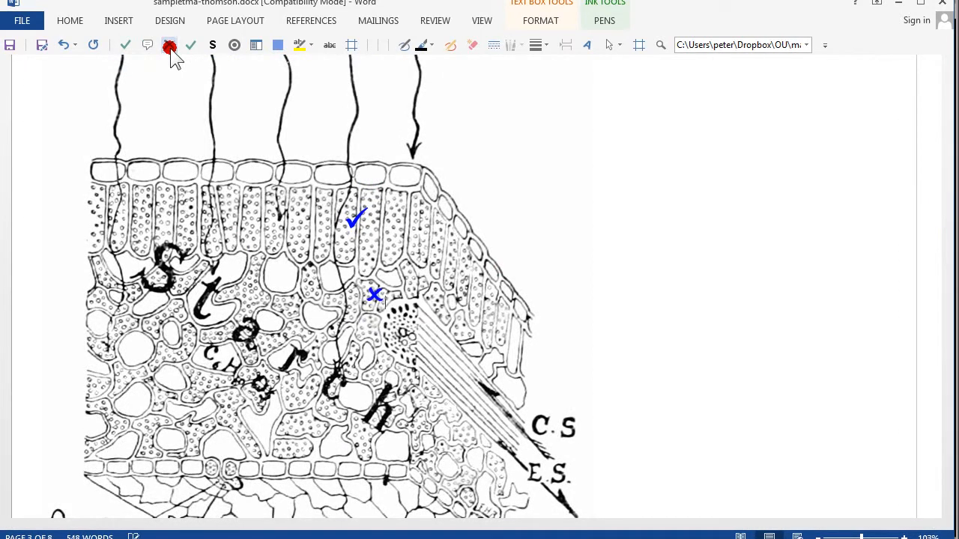
left_click(375, 216, "shift")
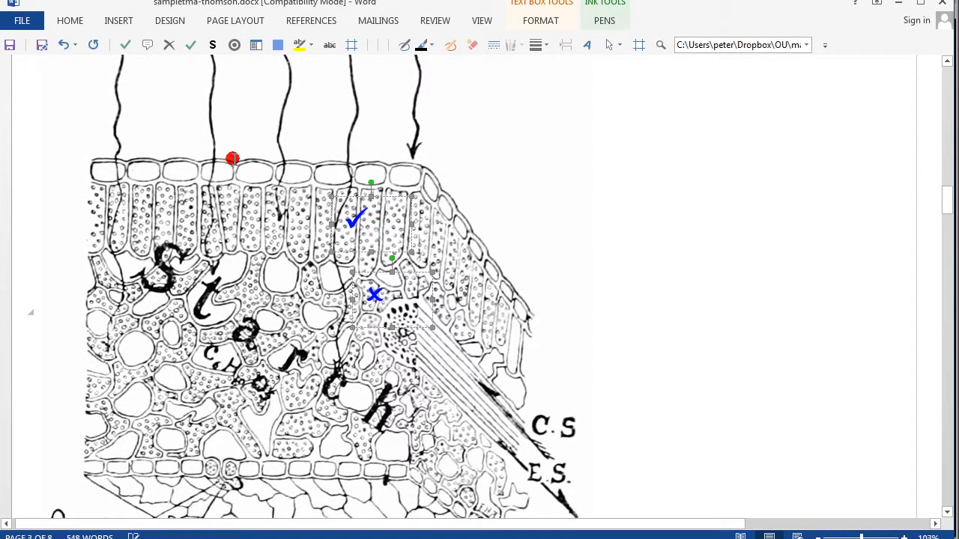
Add a callout pointing to the vascular bundle in the Solar Energy picture, containing "Xylem or phloem?".
left_click(148, 45)
left_click_drag(272, 184, 410, 321)
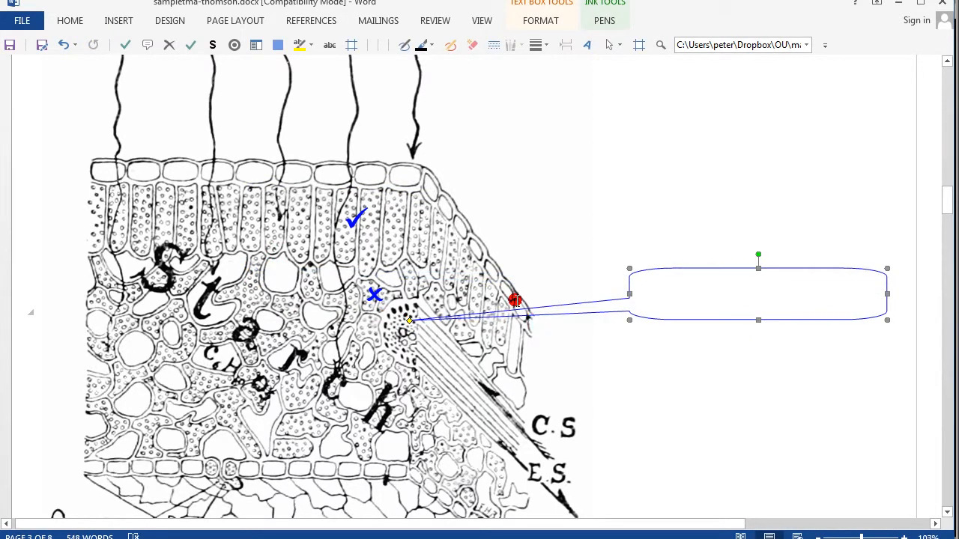
left_click(661, 288)
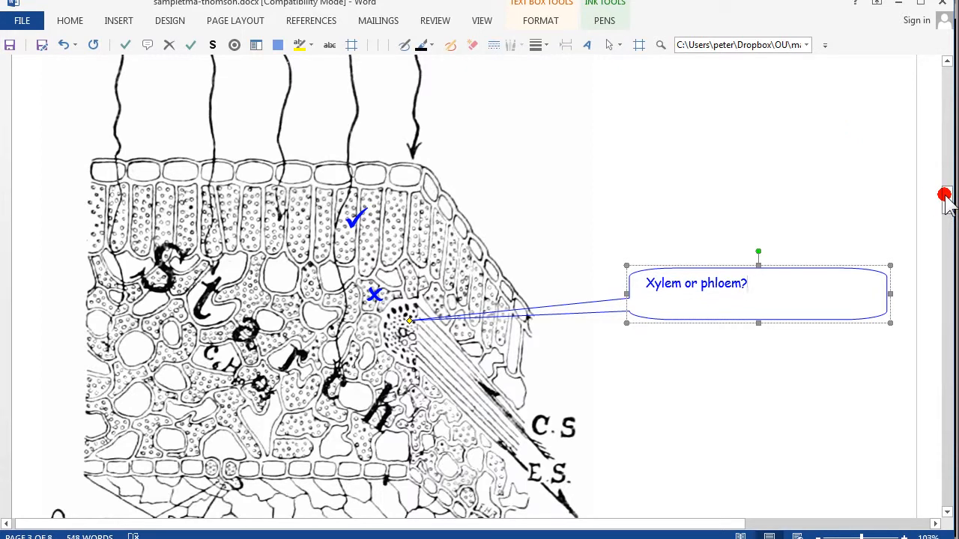
Add an empty margin callout beside the photosystem diagram, level with the arrow from "2 H2O" to "2 OH(-)".
left_click_drag(947, 195, 949, 240)
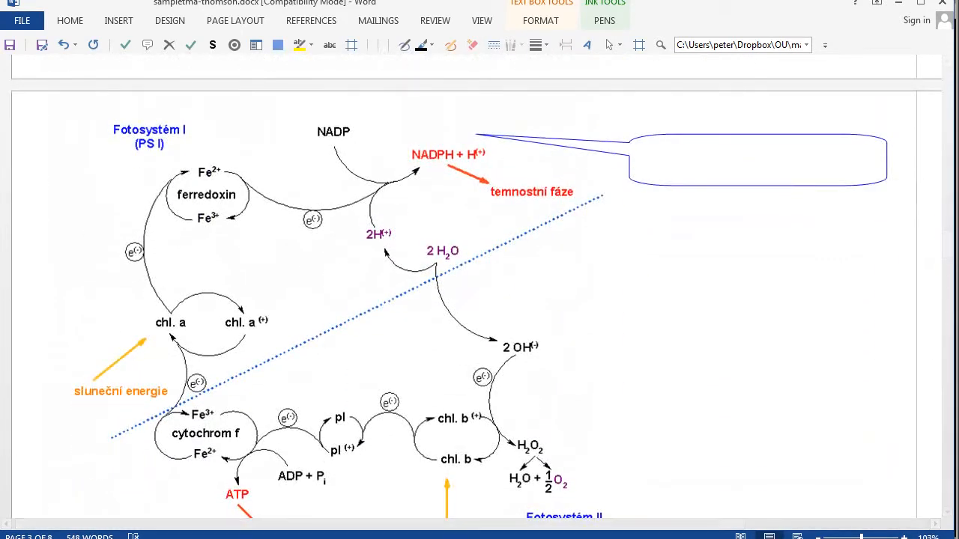
scroll(480, 178, "down", 3)
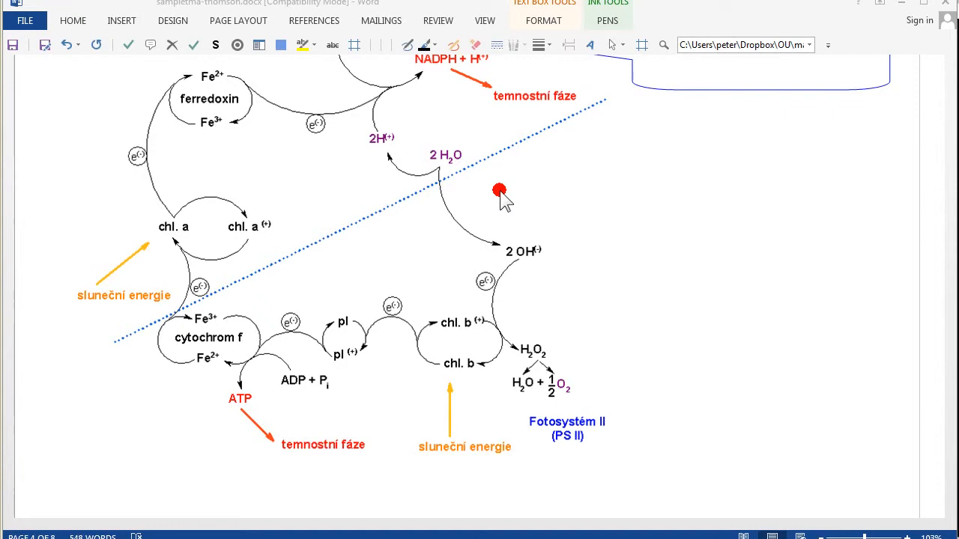
left_click(536, 191)
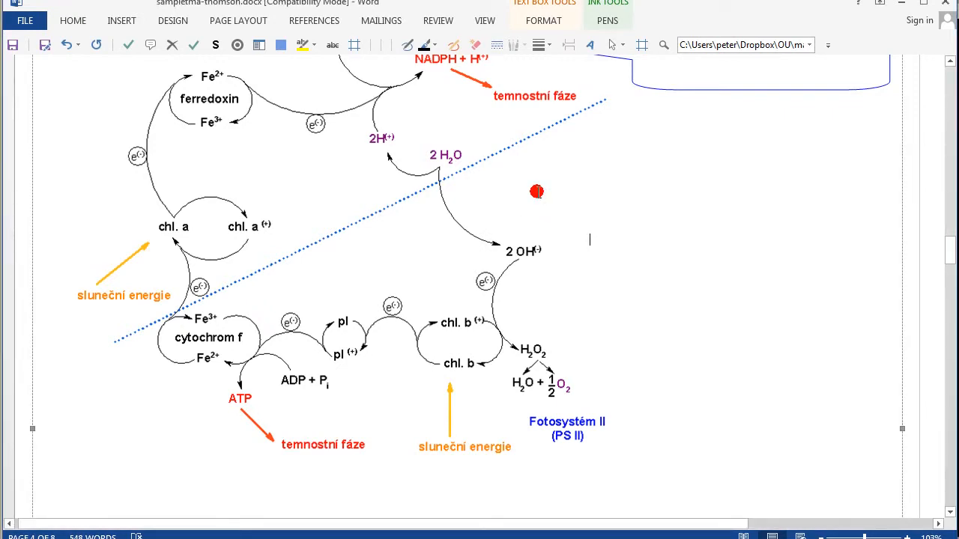
left_click(150, 44)
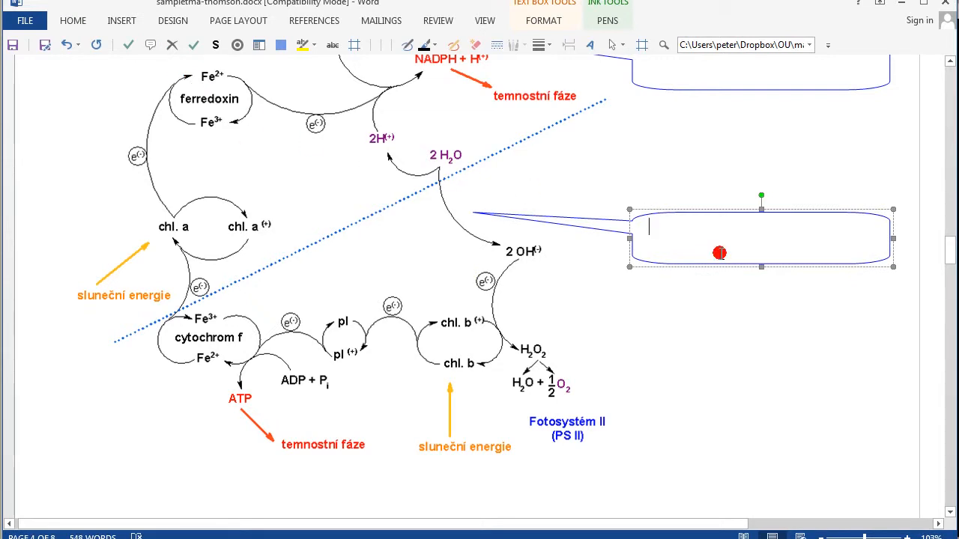
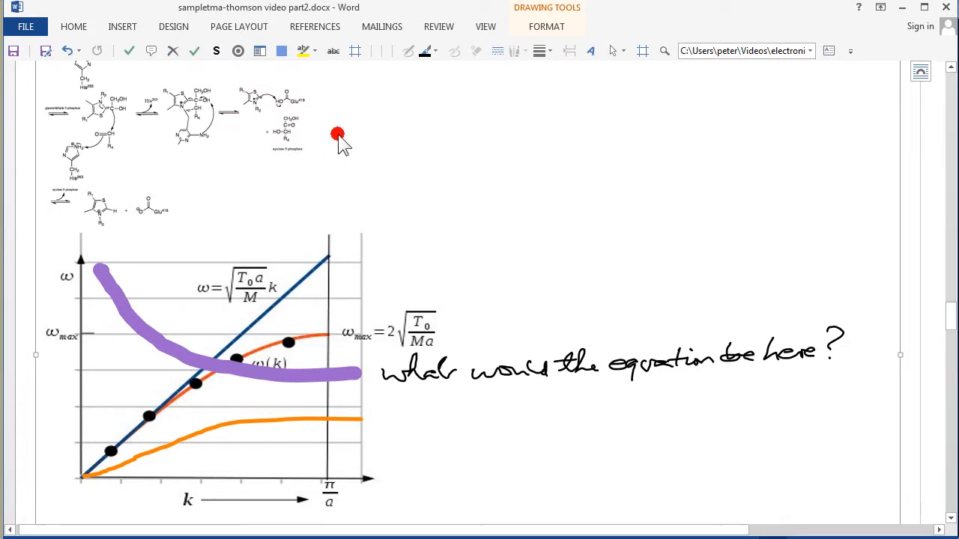
Undo the last edit in the canvas holding the reaction scheme and graph.
key("ctrl+z")
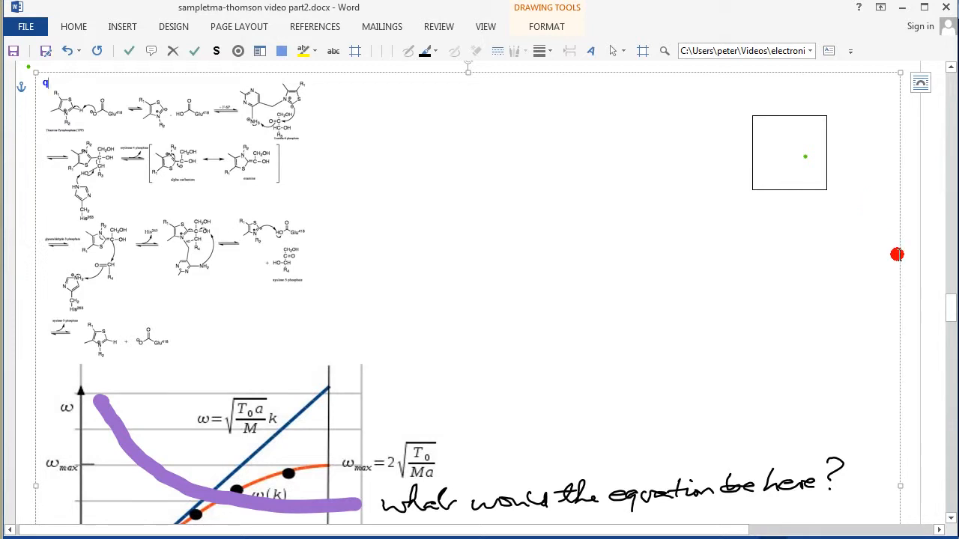
Add a callout pointing to the end of the graph's orange curve, containing "What would the equation be here?", and shift it closer to the graph.
left_click_drag(948, 319, 950, 329)
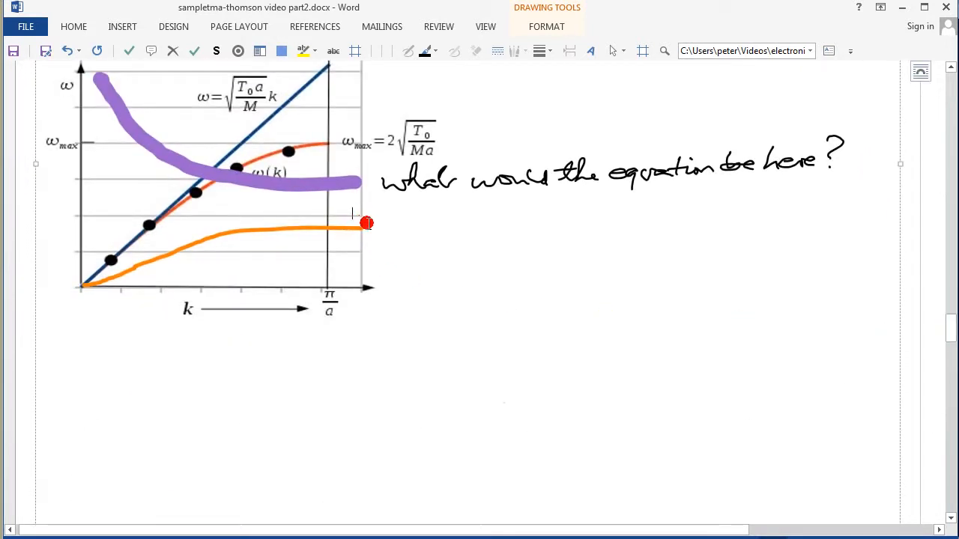
left_click(148, 52)
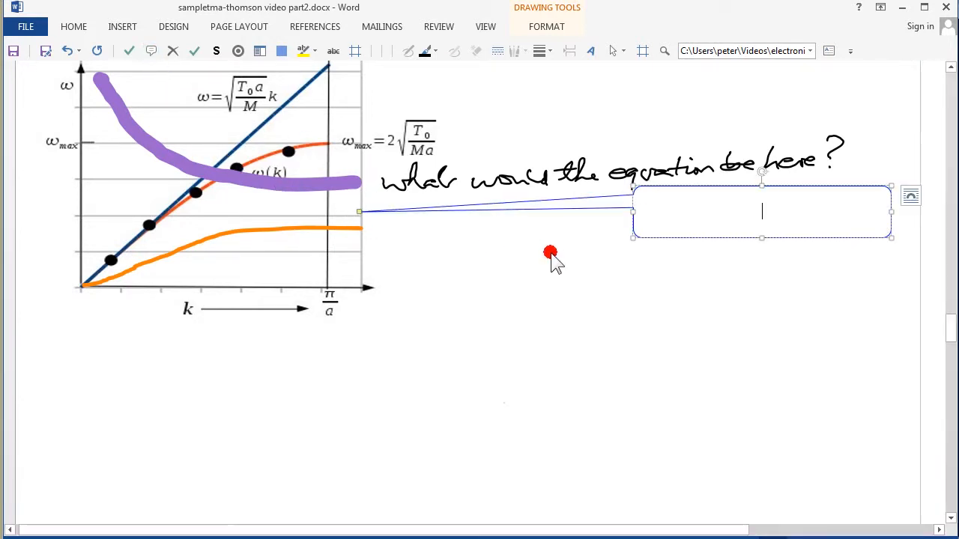
left_click(666, 208)
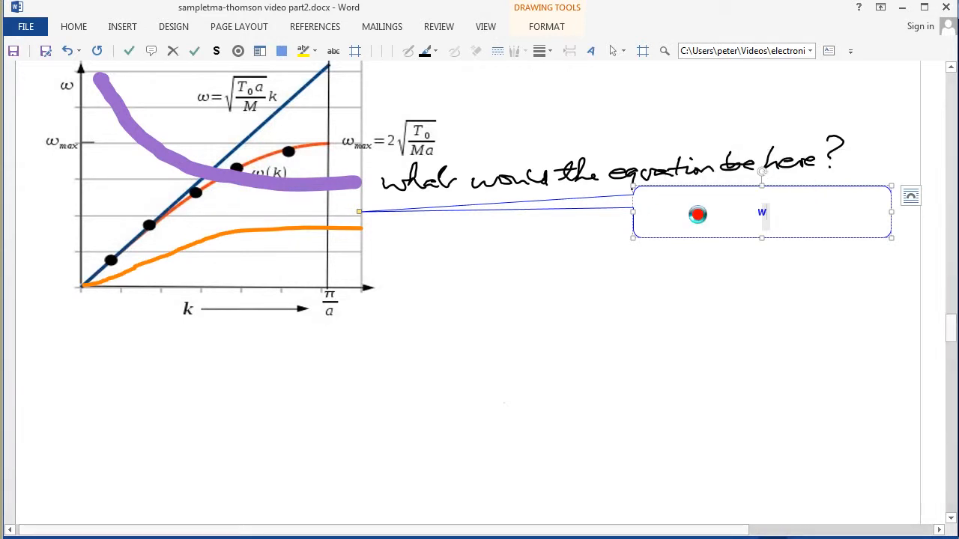
type("What woul")
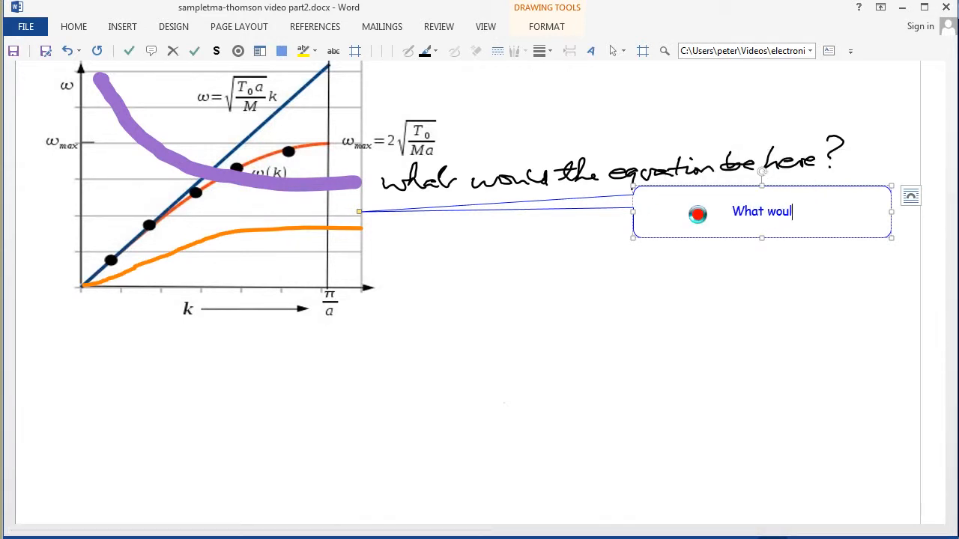
type("d the")
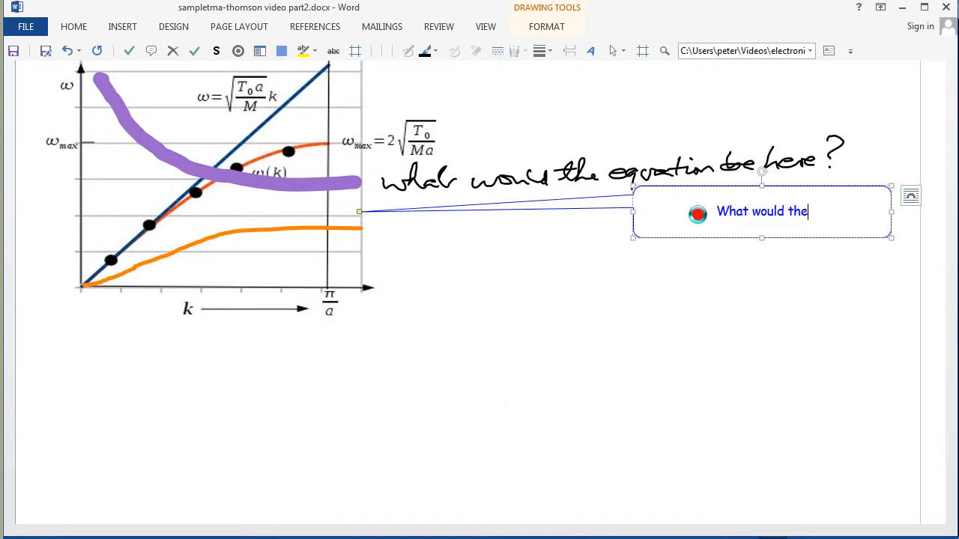
type(" equ")
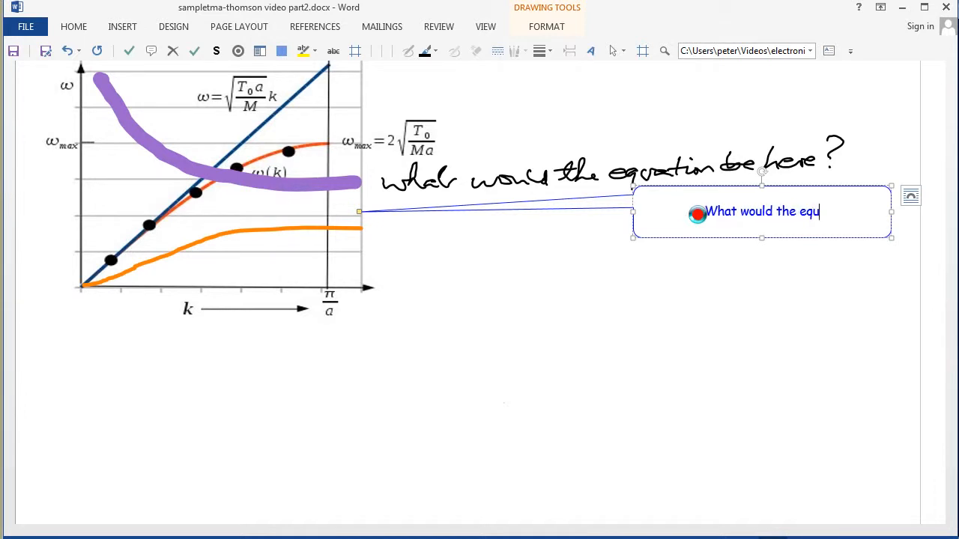
type("ation be here")
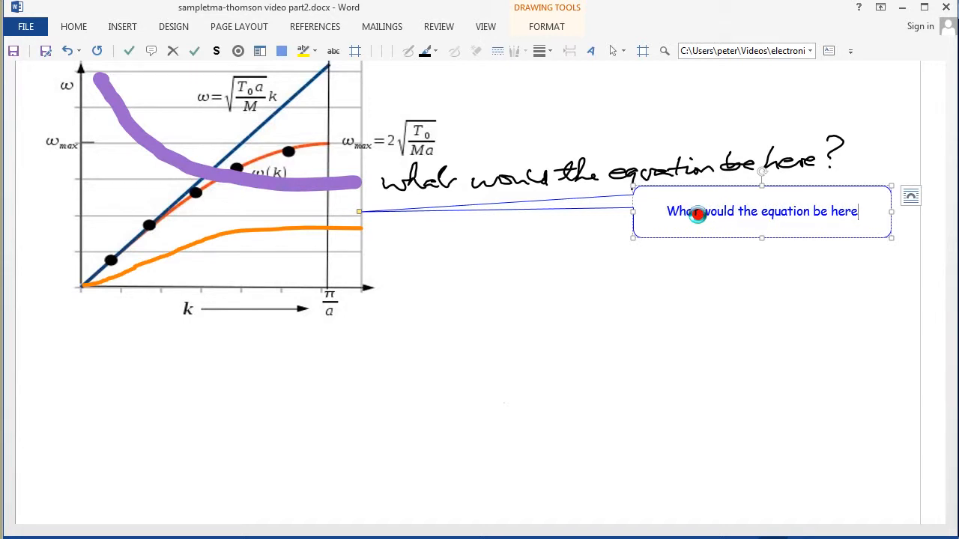
type("?")
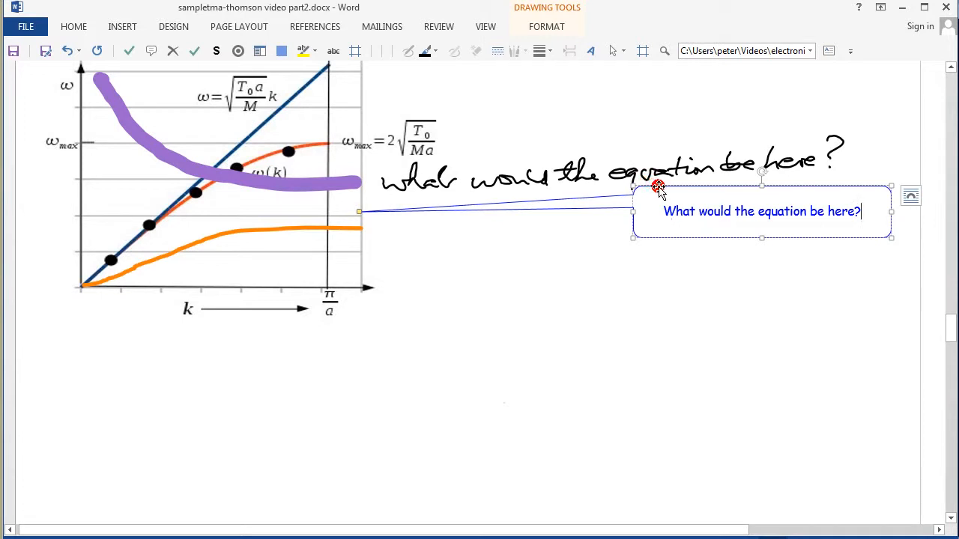
left_click_drag(658, 187, 584, 201)
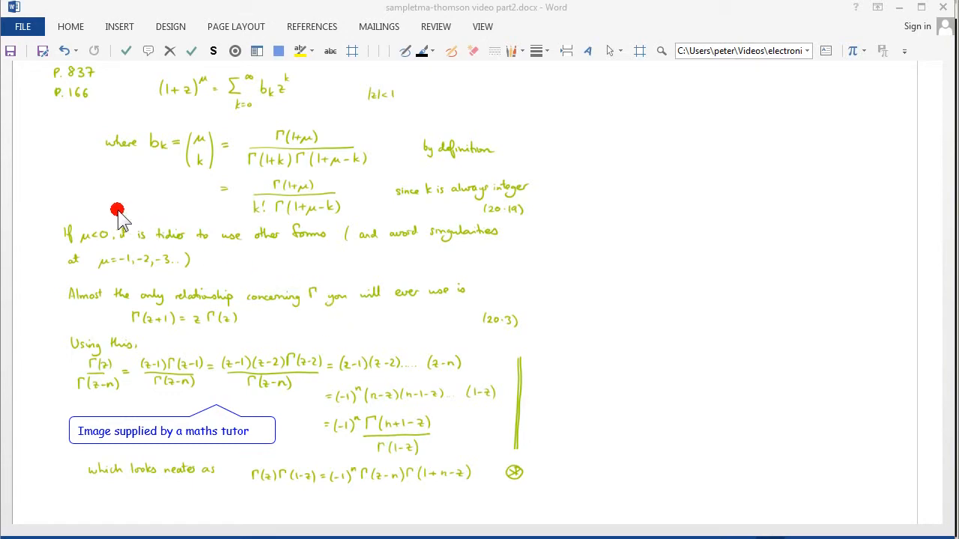
Lay a drawing canvas over the handwritten page "Binomial expansions and the Gamma function".
left_click(79, 200)
left_click(299, 211)
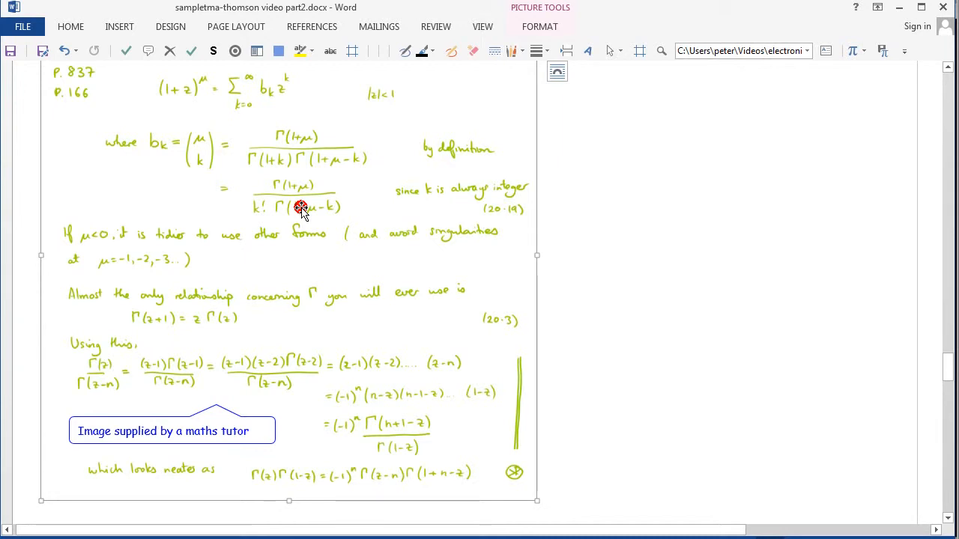
left_click(32, 185)
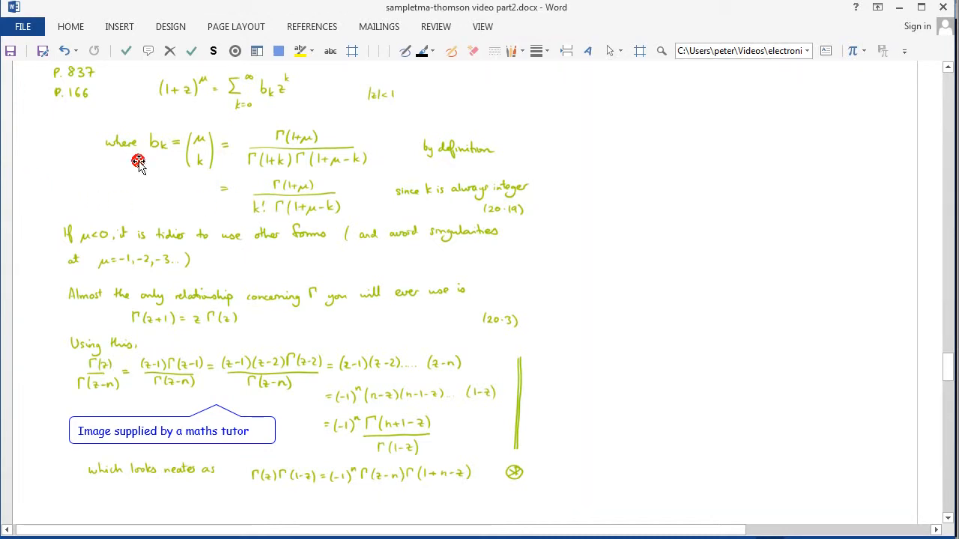
left_click(279, 53)
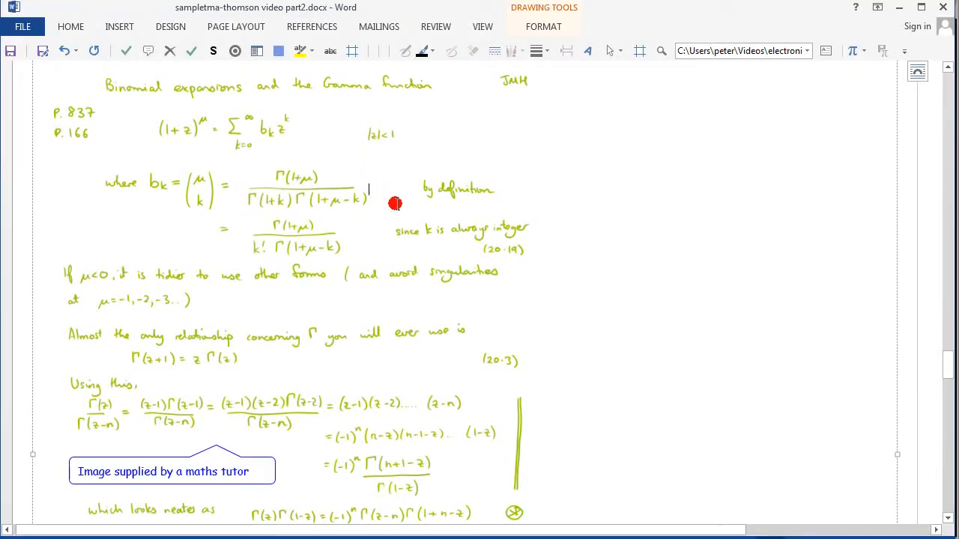
Place a large tick after the first gamma fraction, a cross in the blank area beside the working, and a small tick below "other forms".
left_click(126, 51)
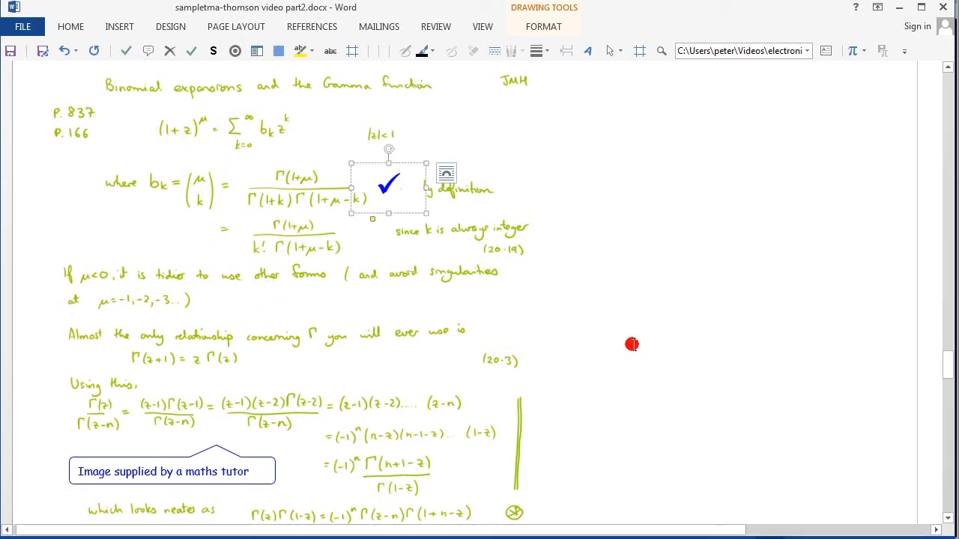
left_click(632, 345)
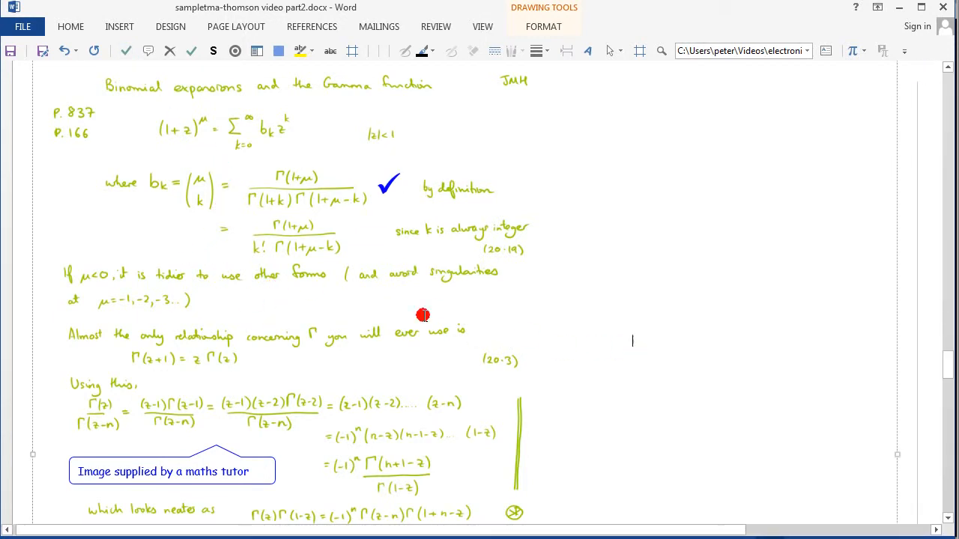
left_click(171, 57)
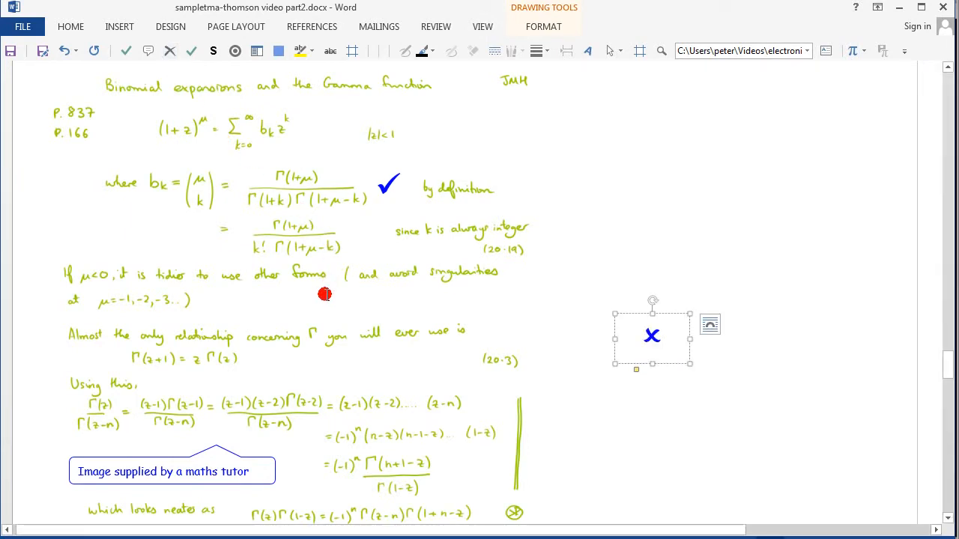
left_click(303, 301)
left_click(194, 51)
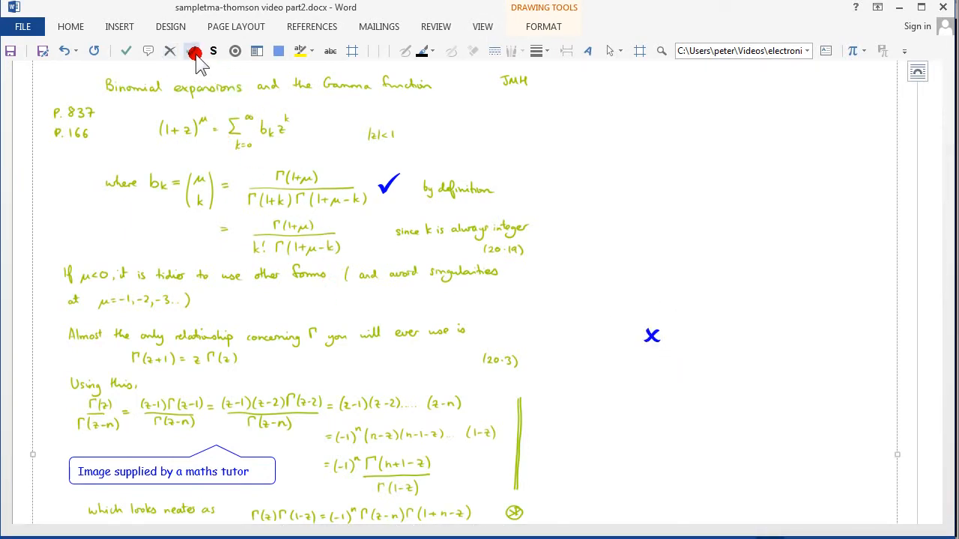
Add a callout beside "since k is always integer" and insert the built-in Binomial Theorem equation in it.
left_click(541, 226)
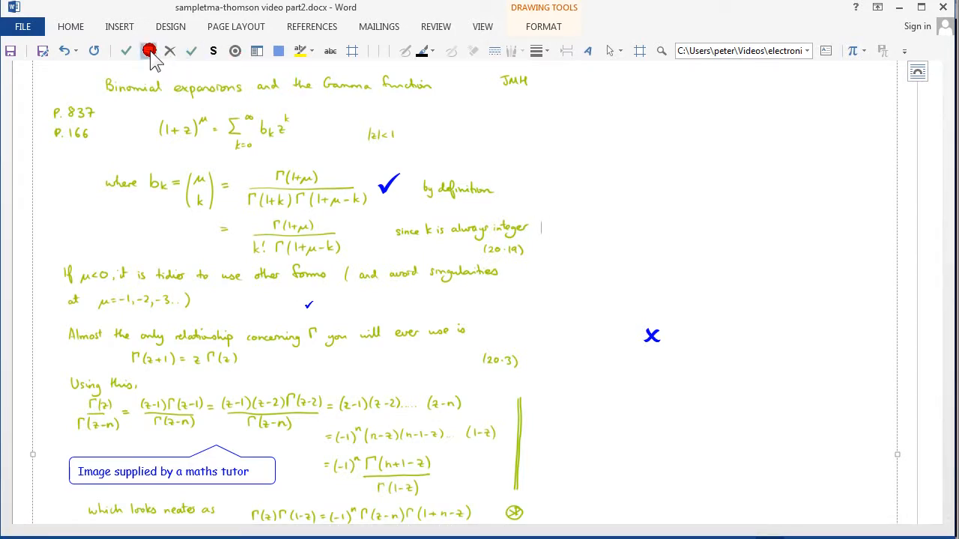
left_click(149, 51)
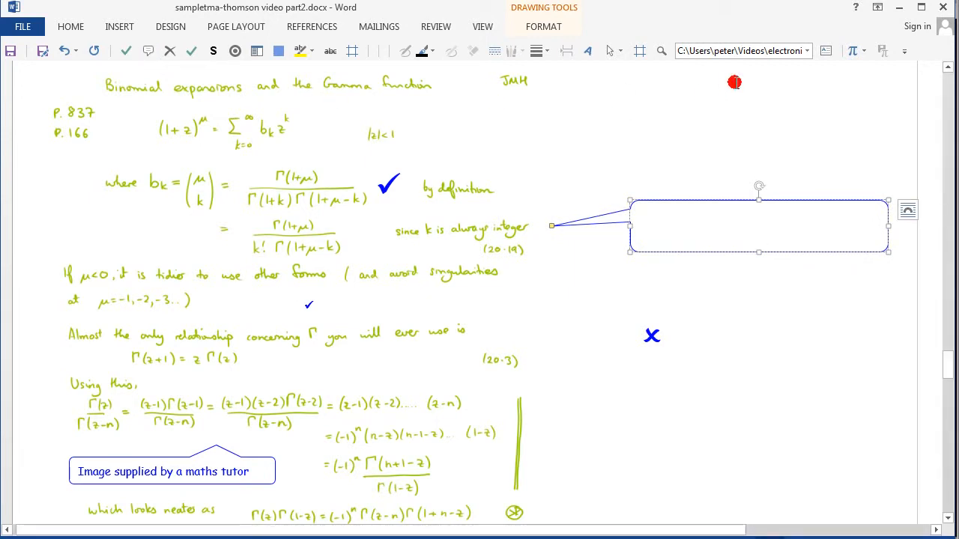
left_click(862, 51)
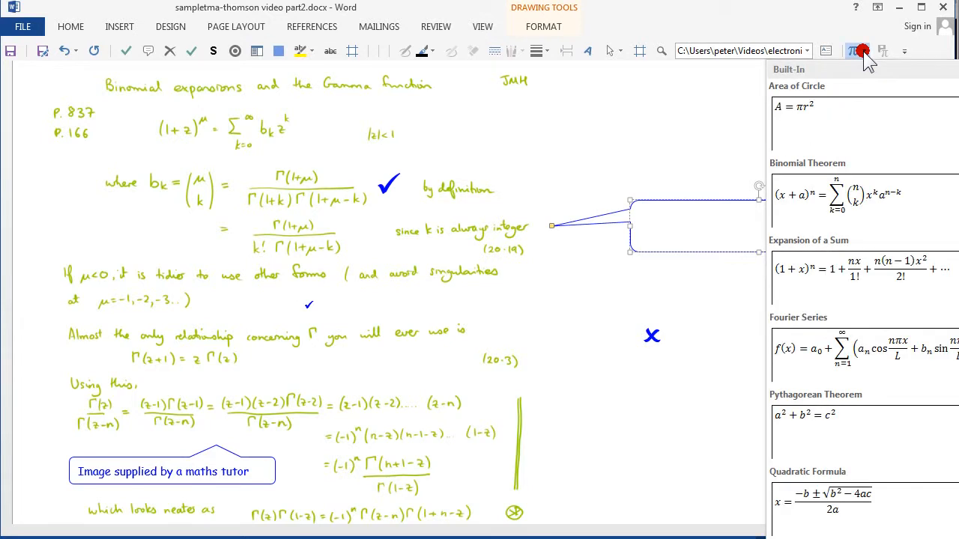
left_click(853, 196)
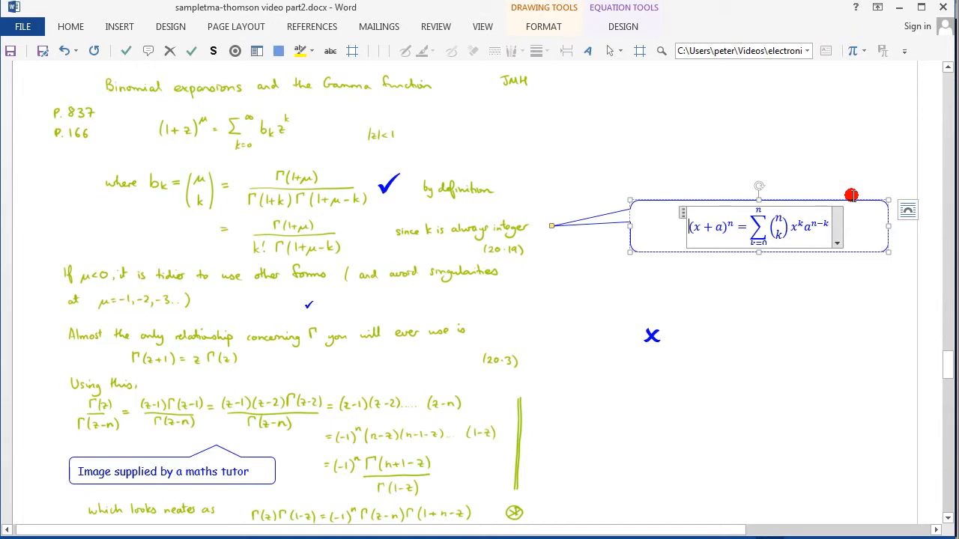
Change the x inside the equation's bracket to y, then move the callout up with its pointer beside "by definition".
left_click_drag(698, 227, 711, 241)
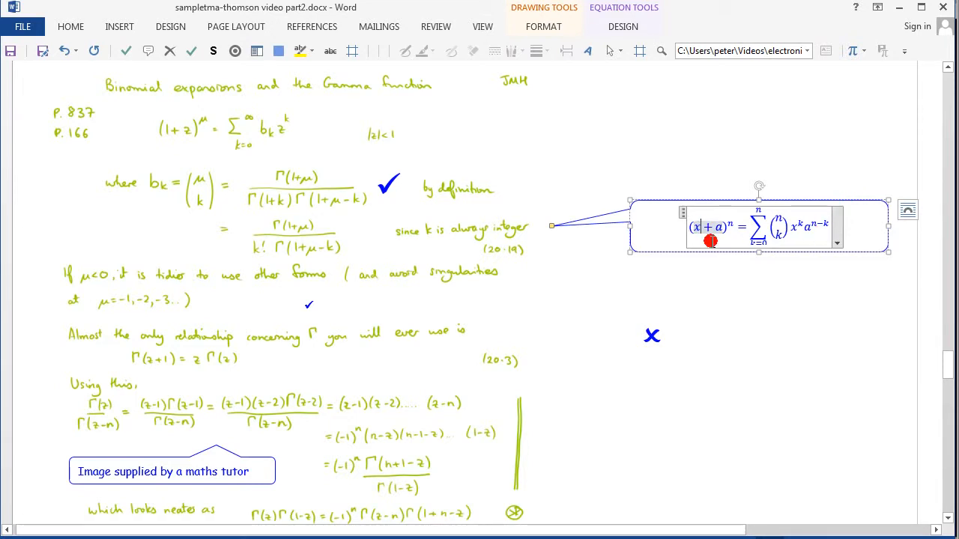
key("BackSpace")
type("y")
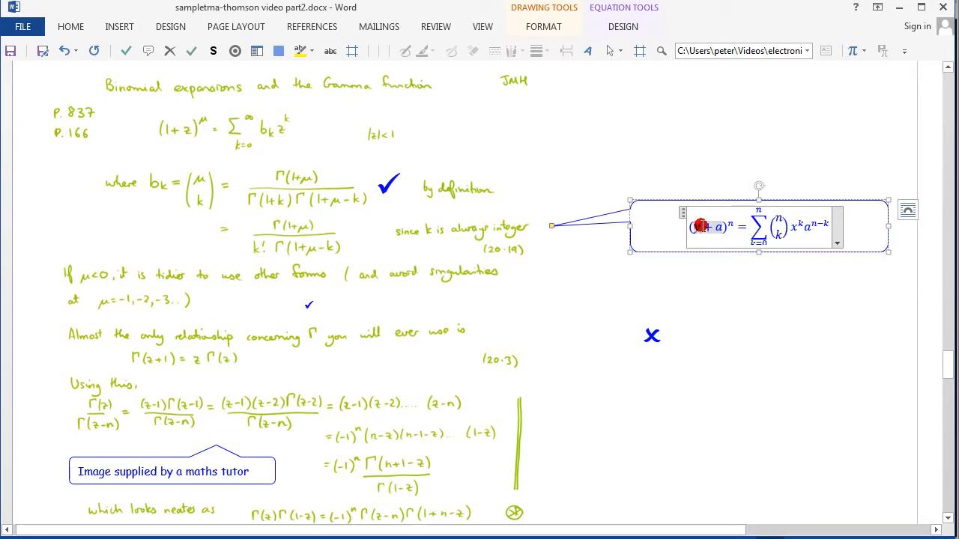
left_click_drag(694, 199, 649, 128)
left_click_drag(503, 155, 532, 179)
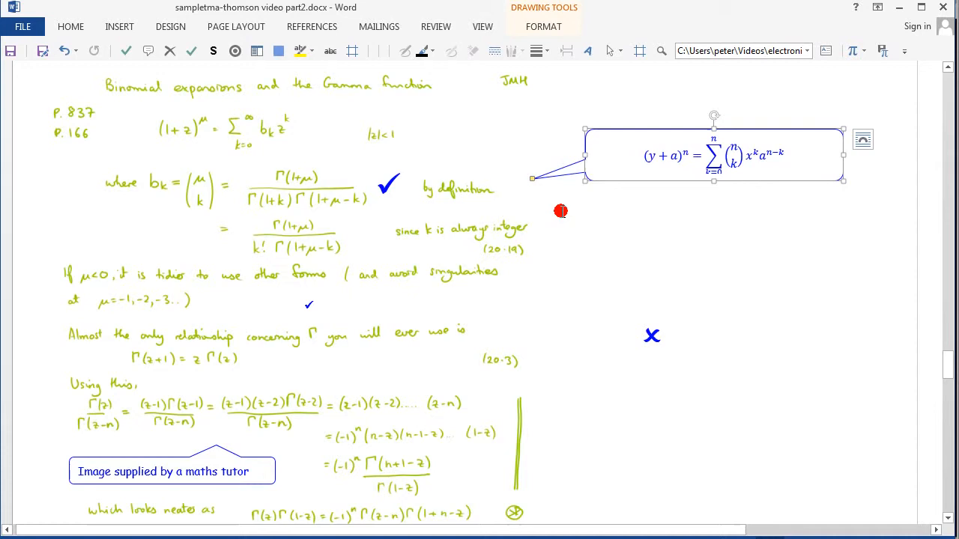
Circle (1+z)^μ and the Γ(1+μ) numerators of both fractions with a medium red built-in pen.
left_click(948, 367)
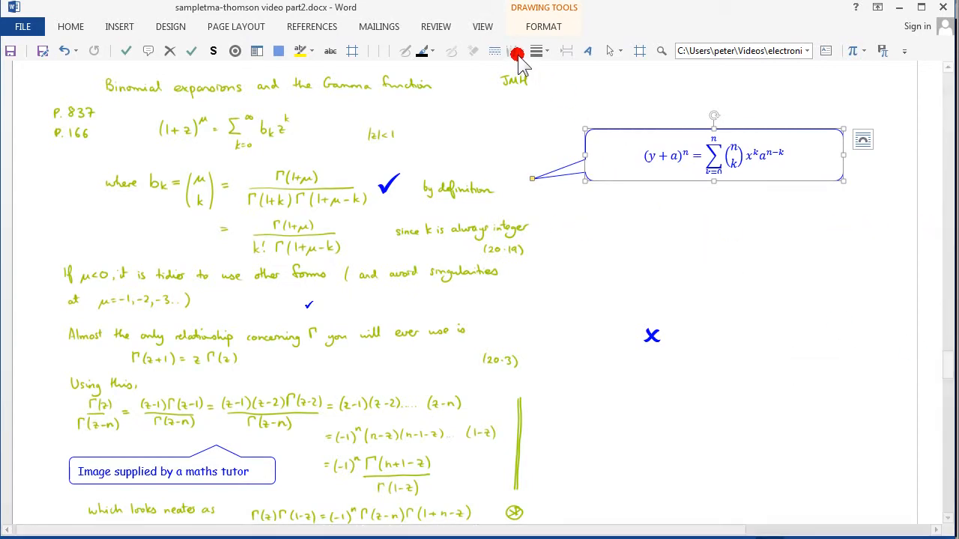
left_click_drag(946, 367, 948, 349)
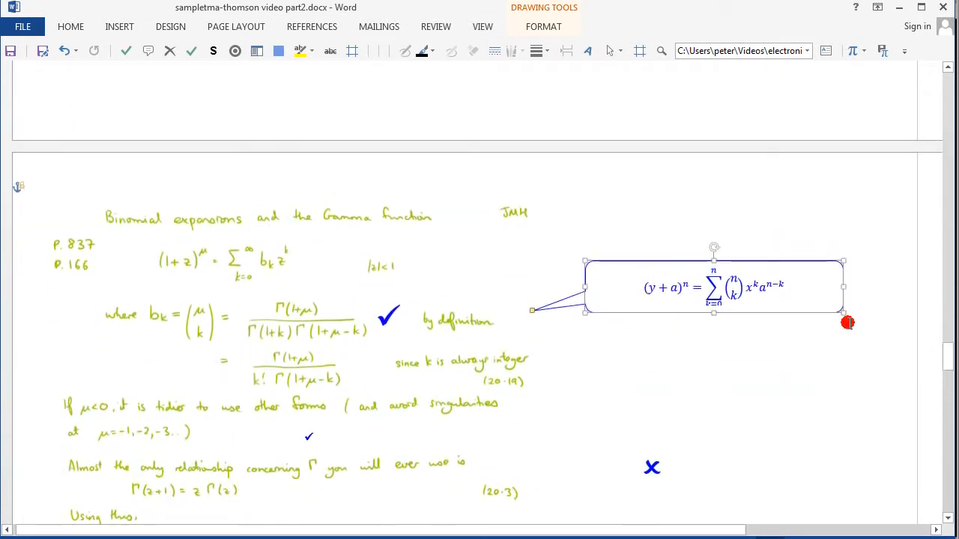
left_click(439, 160)
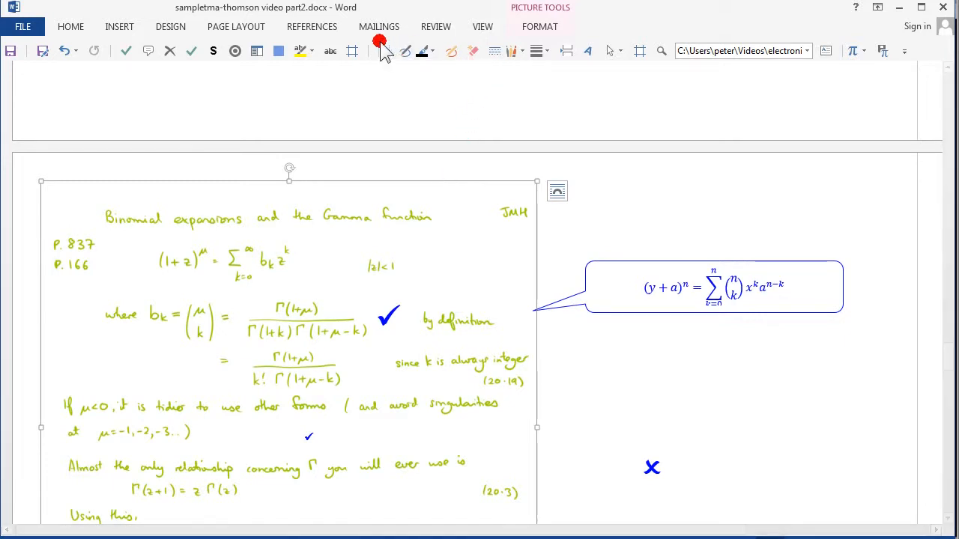
left_click(522, 54)
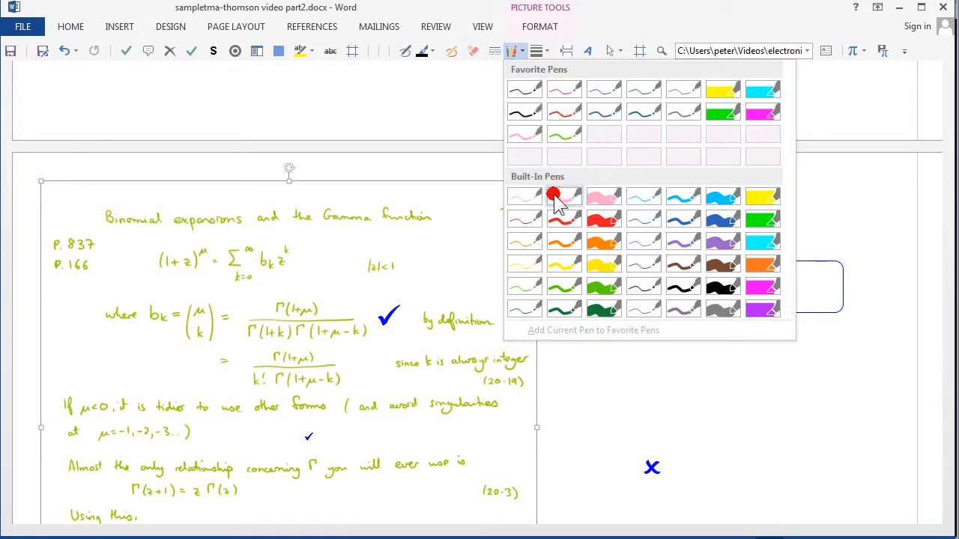
left_click(561, 218)
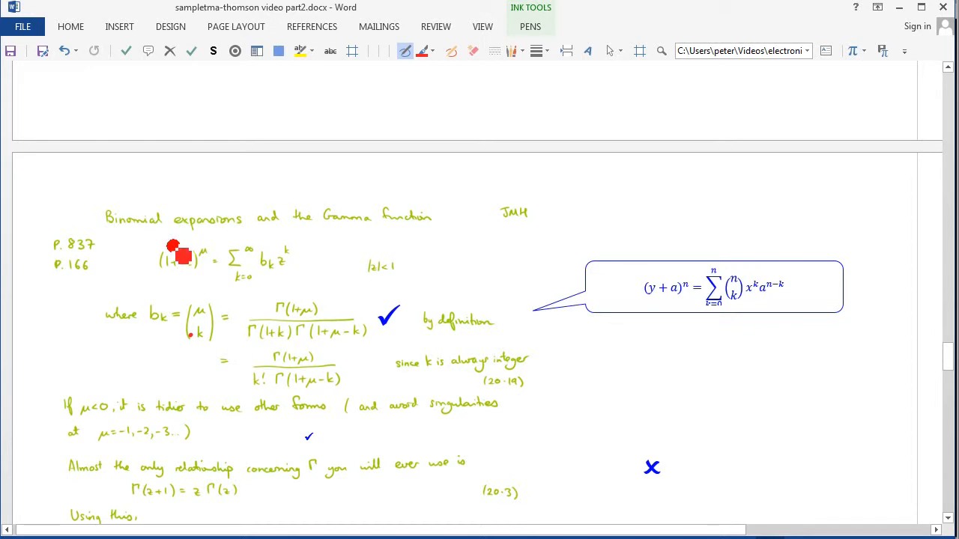
mouse_move(182, 239)
left_mouse_down()
mouse_move(128, 259)
mouse_move(225, 249)
left_mouse_up()
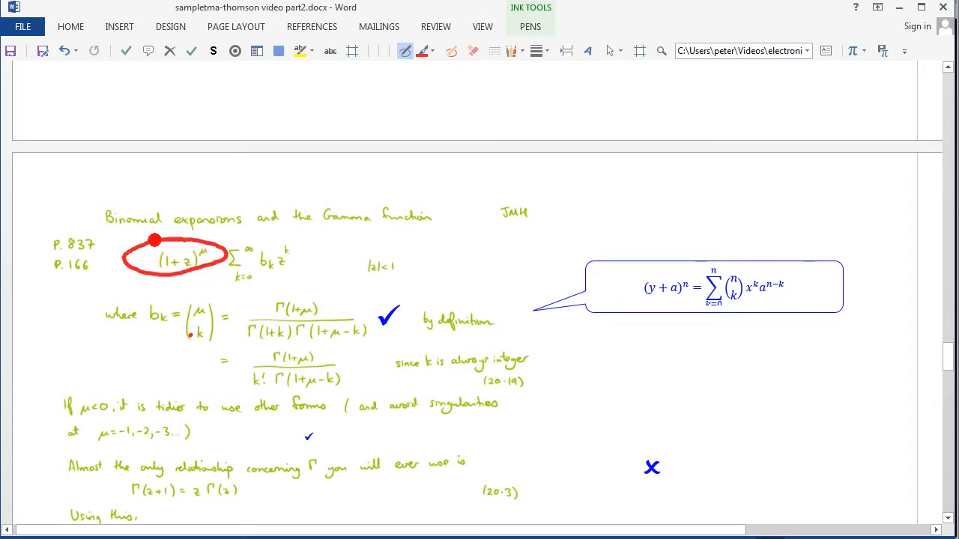
mouse_move(318, 295)
left_mouse_down()
mouse_move(248, 322)
mouse_move(277, 294)
left_mouse_up()
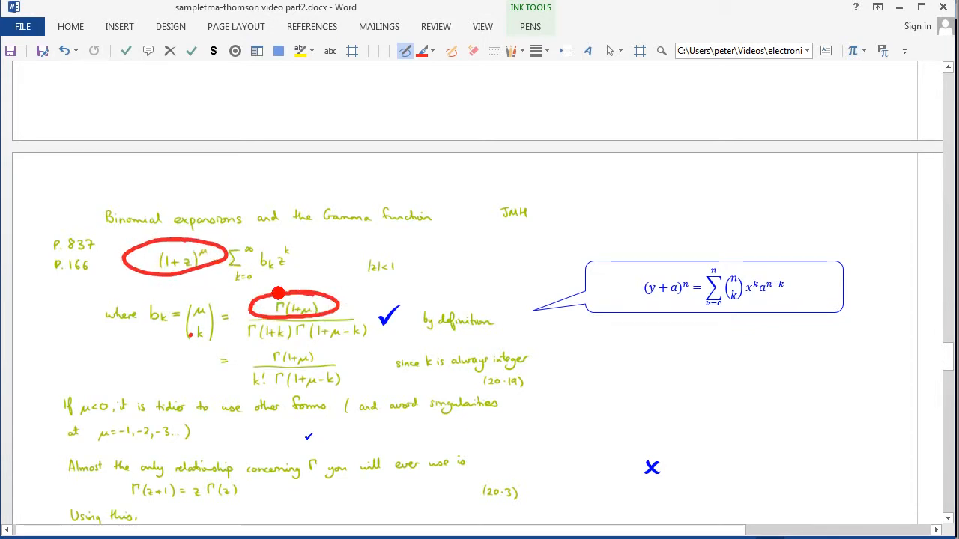
mouse_move(307, 346)
left_mouse_down()
mouse_move(252, 358)
mouse_move(268, 352)
left_mouse_up()
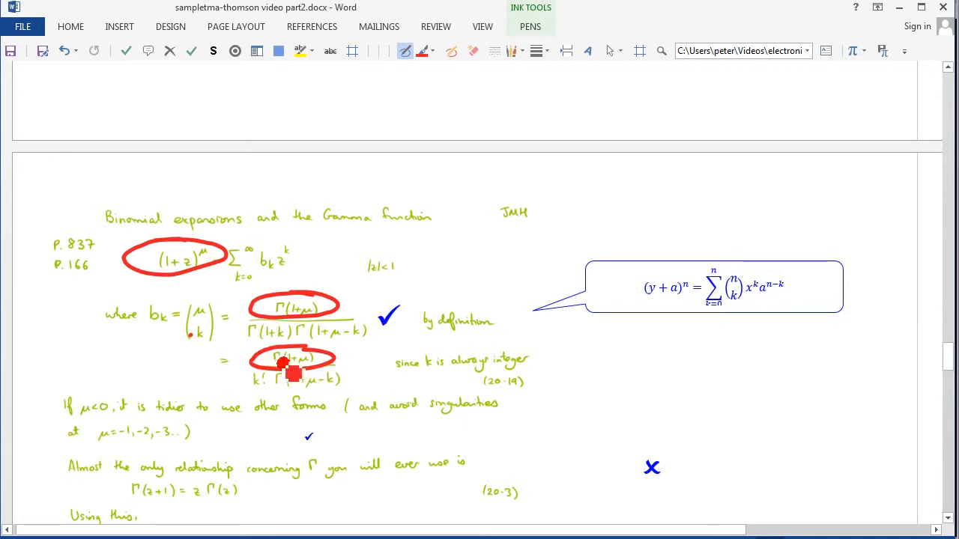
Draw a red line from the second fraction to the blank area and handwrite "comment." with "(y+a)^n" beneath it.
mouse_move(352, 365)
left_mouse_down()
mouse_move(539, 386)
mouse_move(706, 388)
left_mouse_up()
left_click_drag(695, 372, 716, 372)
left_click(724, 387)
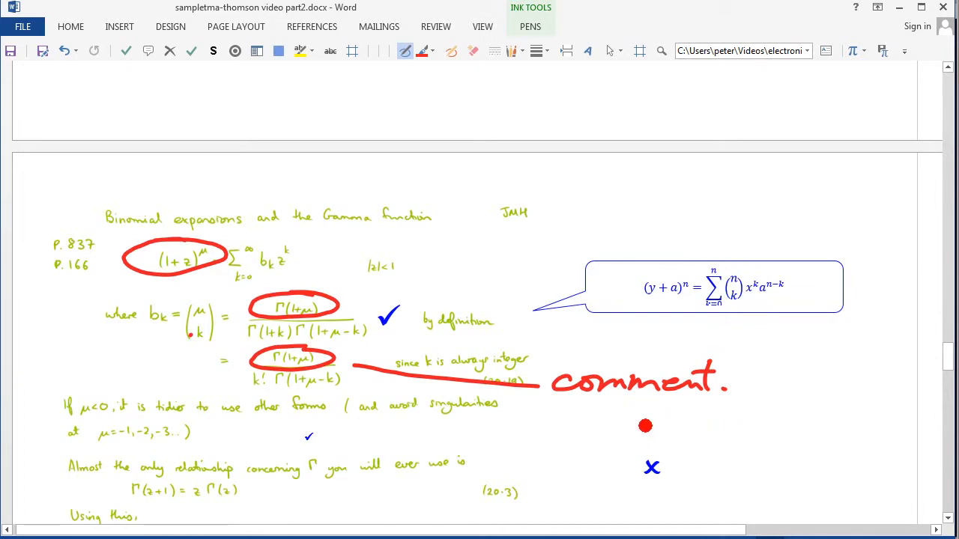
mouse_move(583, 427)
left_mouse_down()
mouse_move(600, 415)
mouse_move(604, 444)
left_mouse_up()
mouse_move(655, 419)
left_mouse_down()
mouse_move(654, 439)
mouse_move(666, 430)
mouse_move(713, 445)
left_mouse_up()
mouse_move(708, 405)
left_mouse_down()
mouse_move(703, 448)
mouse_move(751, 425)
left_mouse_up()
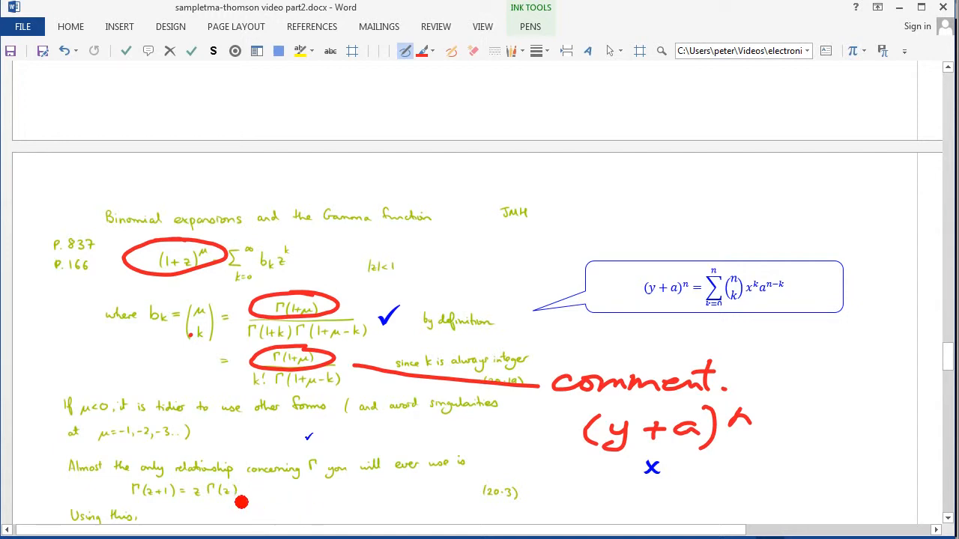
Draw red ticks after "Γ(z+1) = z Γ(z)", "ever use is" and "(20.3)", and a red cross between "Gamma" and "function" in the heading.
left_click_drag(261, 503, 303, 489)
mouse_move(484, 463)
left_mouse_down()
mouse_move(506, 465)
mouse_move(530, 446)
left_mouse_up()
left_click_drag(529, 493, 557, 485)
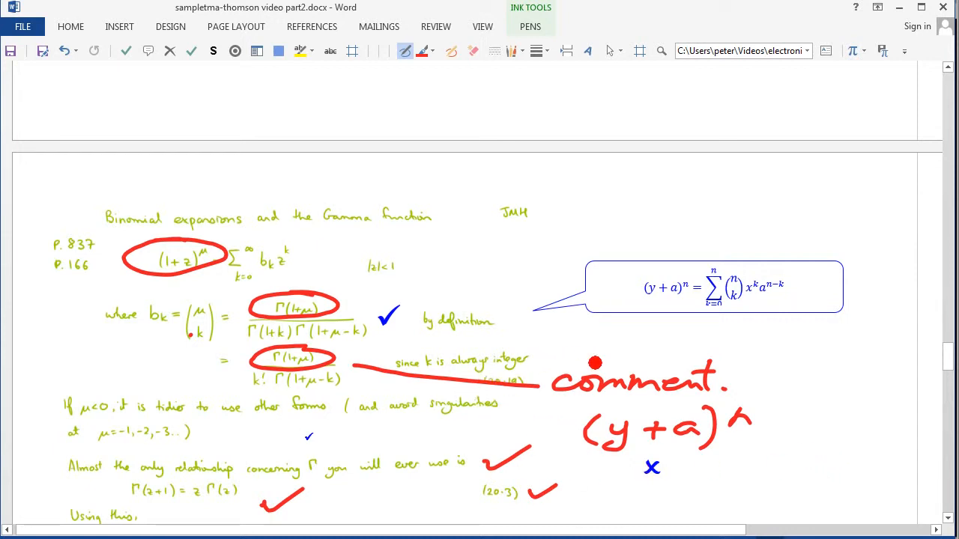
mouse_move(377, 204)
left_mouse_down()
mouse_move(364, 238)
mouse_move(409, 243)
left_mouse_up()
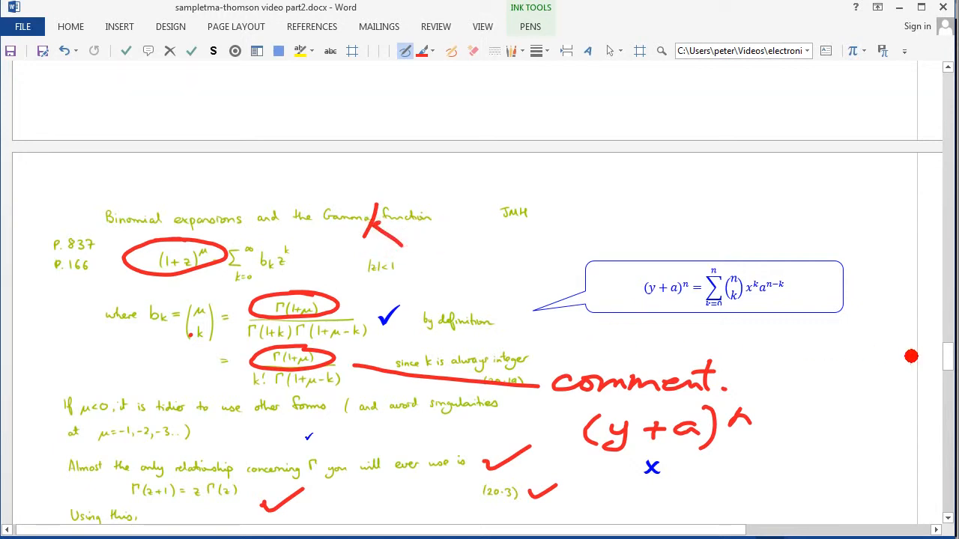
Handwrite "Good Work" in red in the blank area beside the final derivation lines and underline it.
left_click_drag(950, 357, 949, 382)
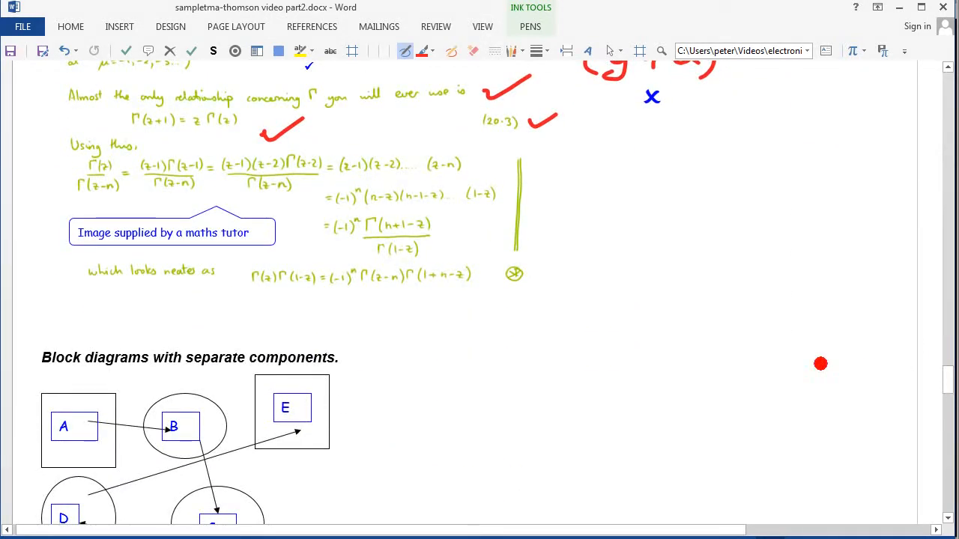
mouse_move(596, 223)
left_mouse_down()
mouse_move(548, 240)
mouse_move(615, 257)
mouse_move(676, 242)
mouse_move(672, 221)
mouse_move(787, 233)
left_mouse_up()
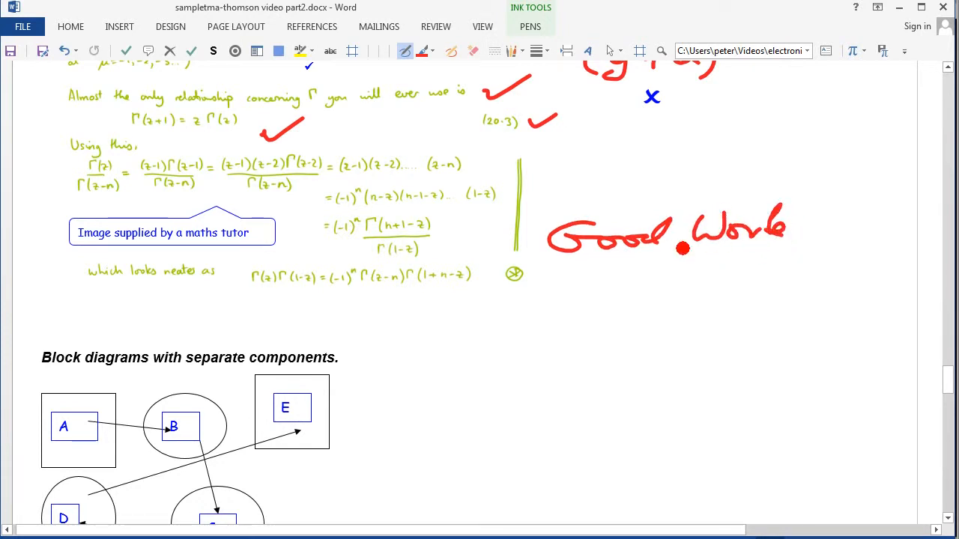
left_click_drag(569, 264, 828, 249)
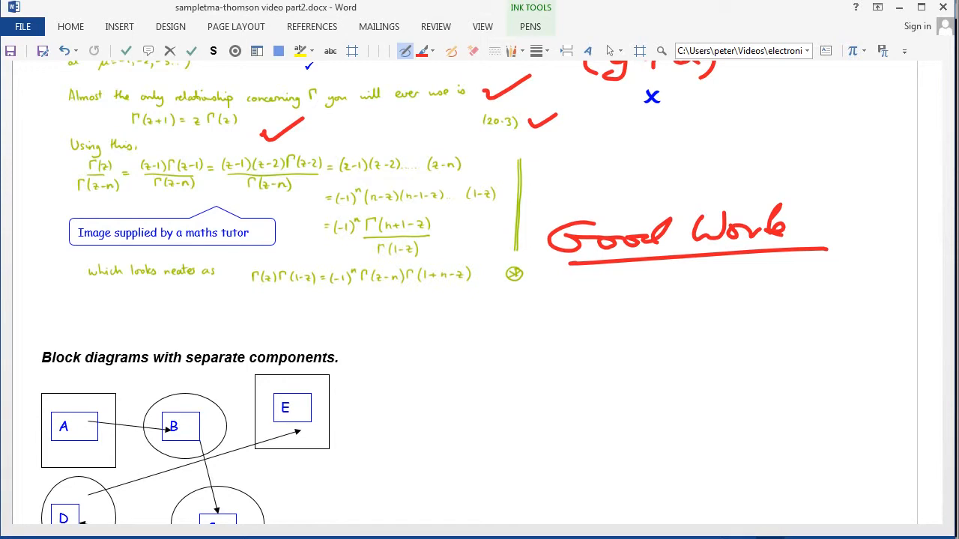
scroll(480, 299, "up", 5)
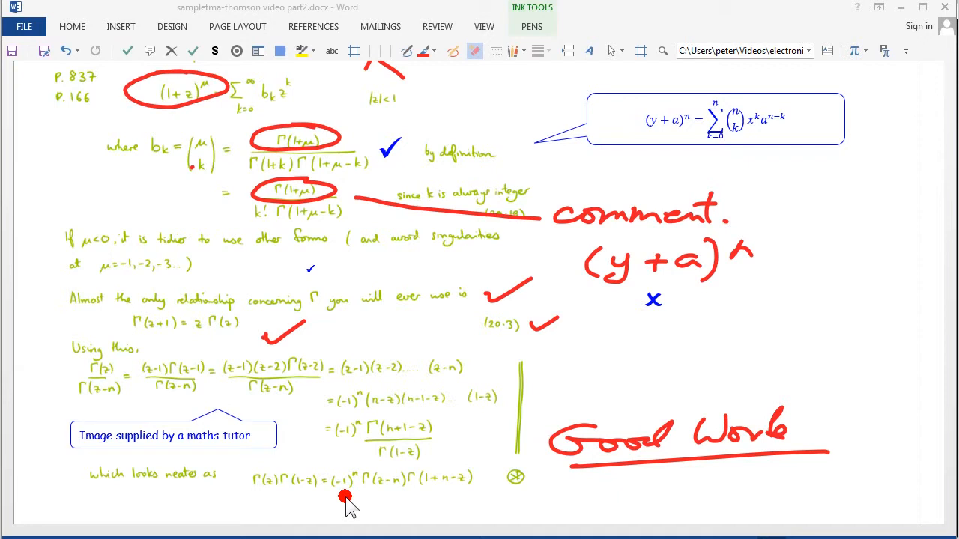
Save a copy of the marked document as the PDF "sampletma-thomson video part2.pdf" with standard optimization, opening it after publishing.
left_click(43, 51)
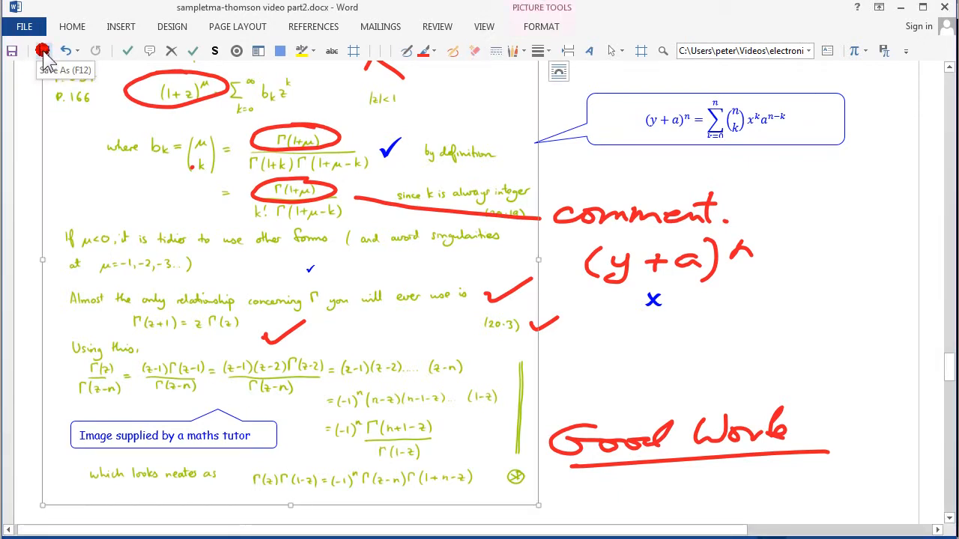
left_click(42, 51)
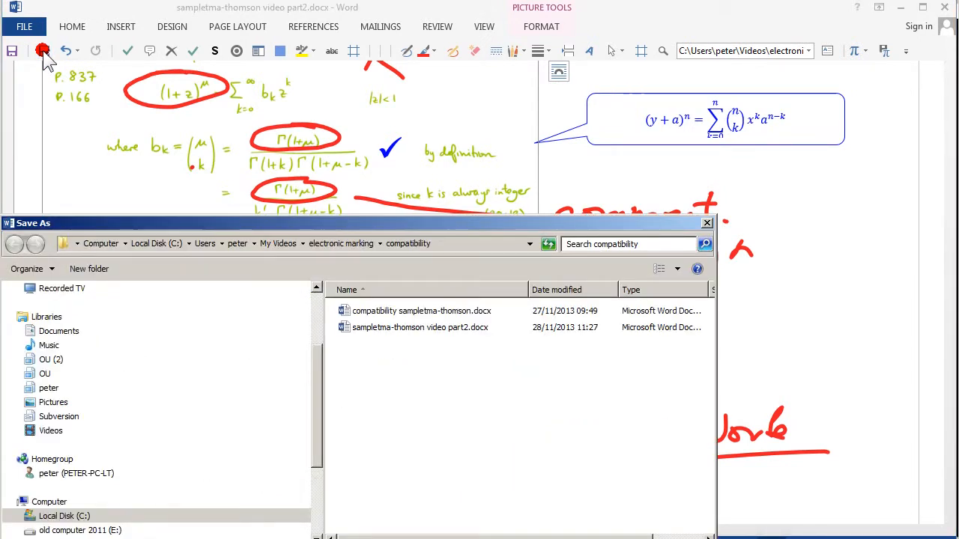
left_click_drag(194, 223, 220, 36)
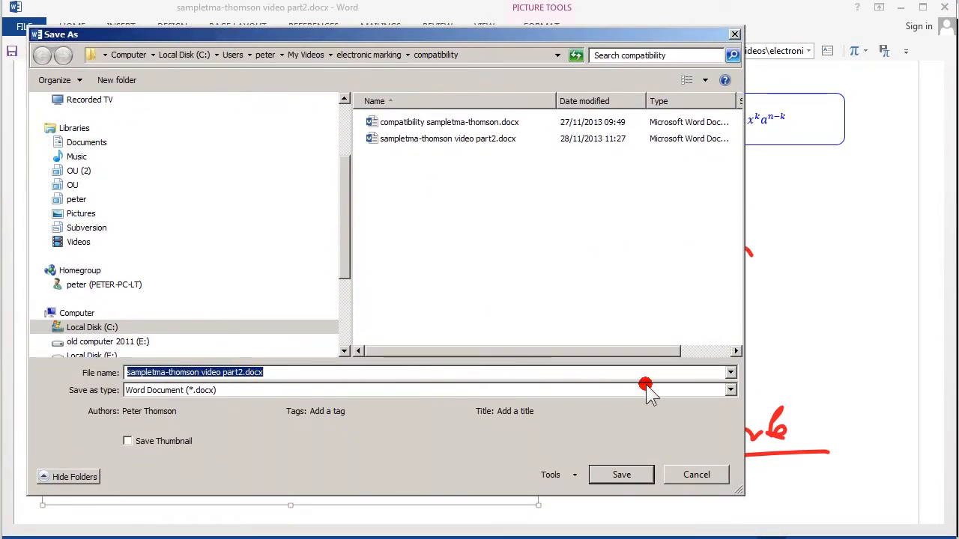
left_click(728, 390)
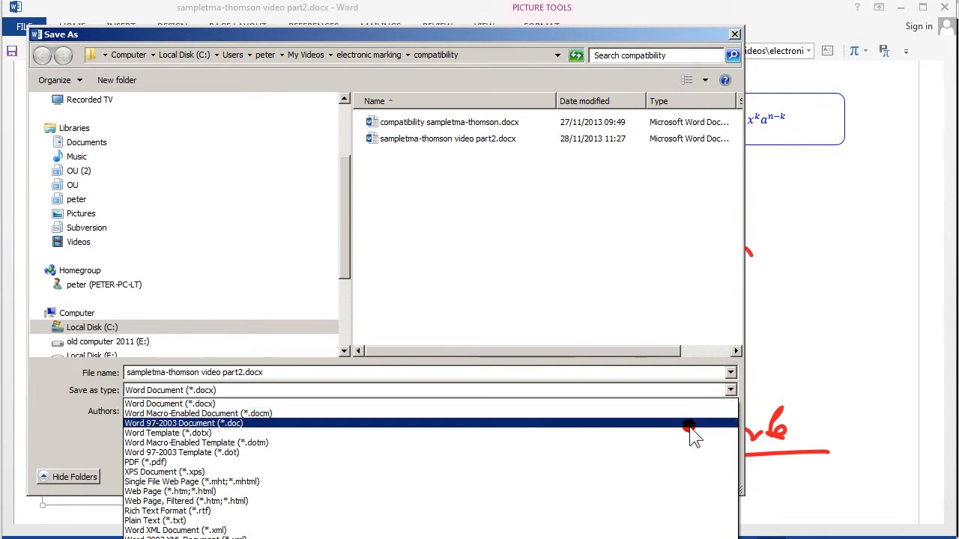
left_click(677, 463)
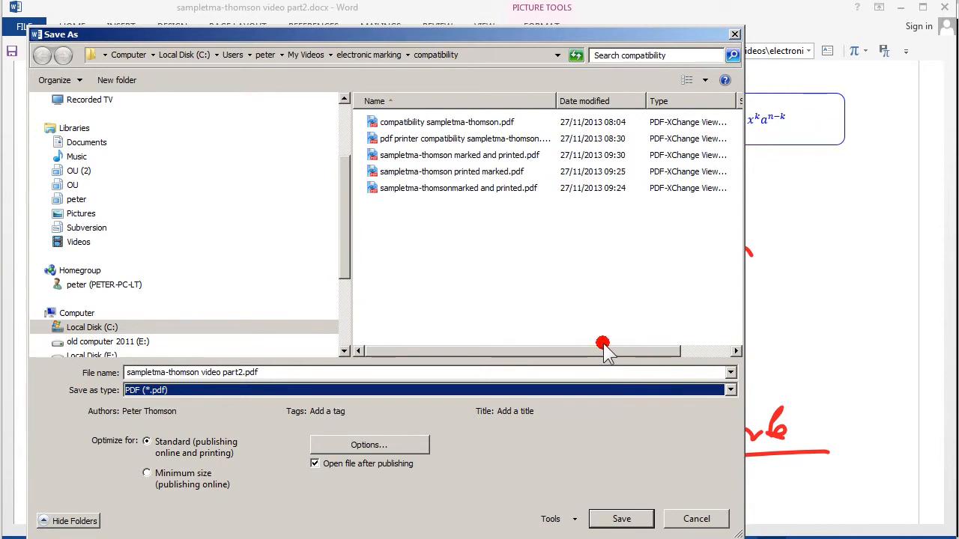
left_click(621, 518)
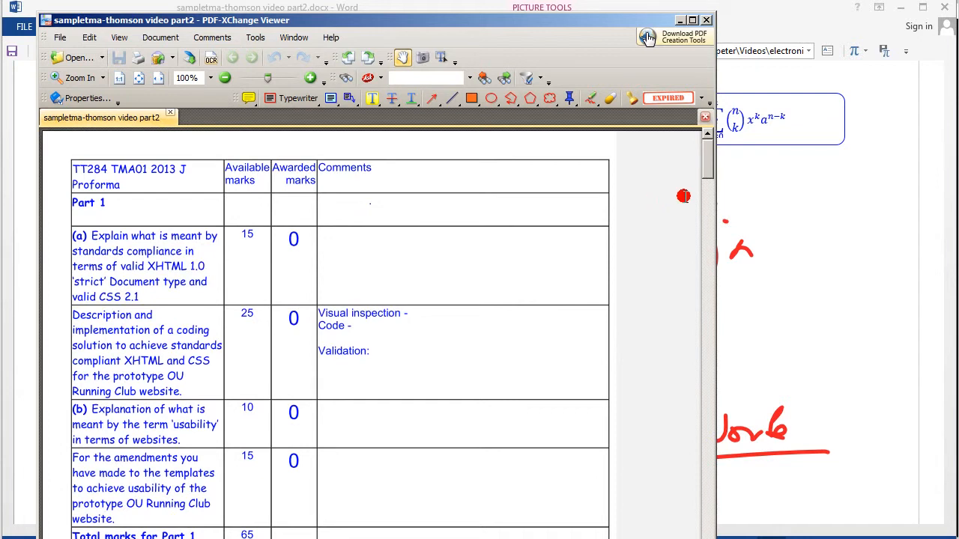
Widen the PDF-XChange Viewer window and check the published annotations from the plain text through the images and graph to the handwritten maths.
left_click_drag(708, 162, 709, 224)
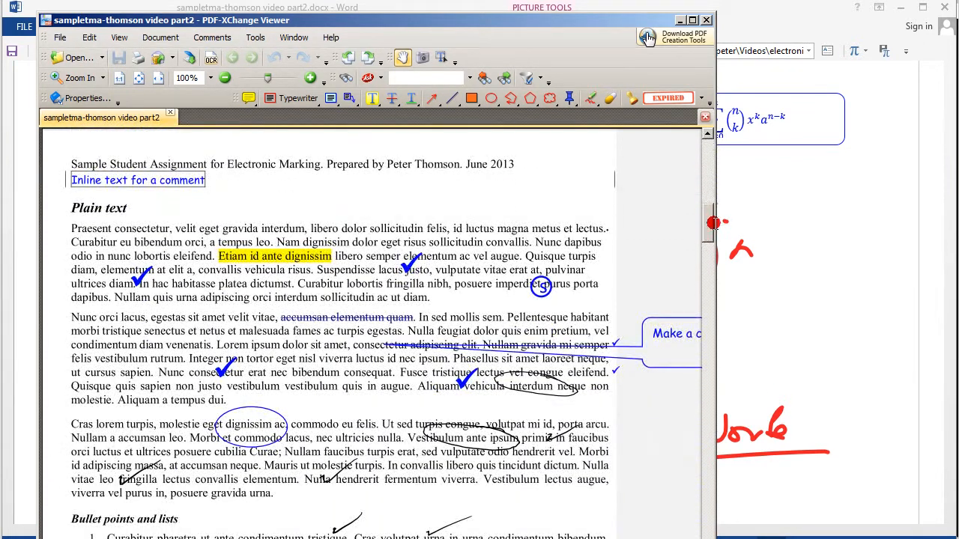
left_click_drag(716, 193, 957, 192)
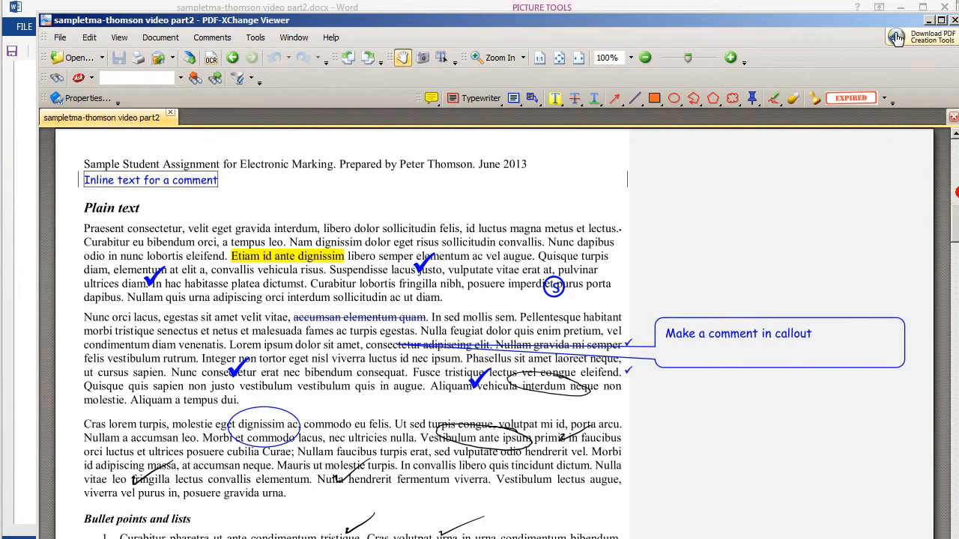
scroll(896, 38, "down", 8)
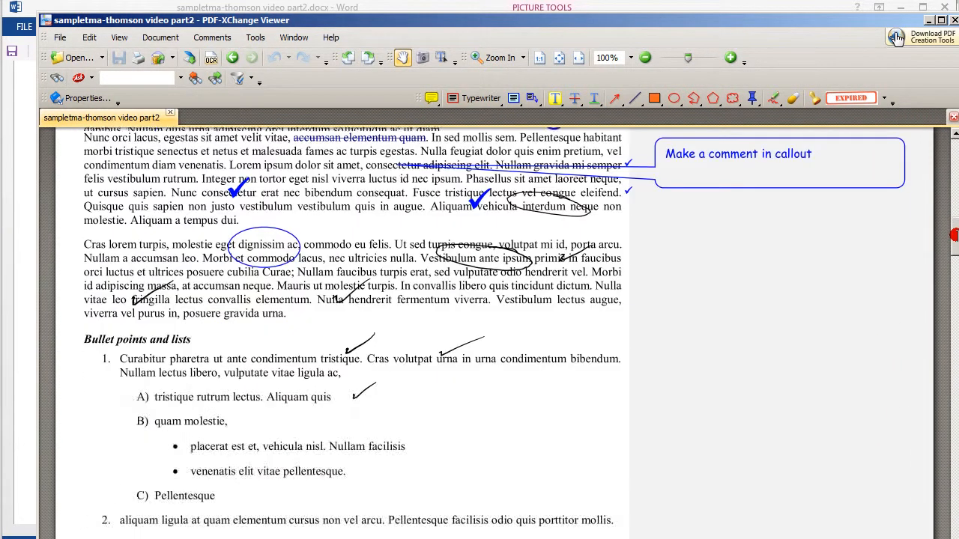
scroll(897, 38, "down", 1)
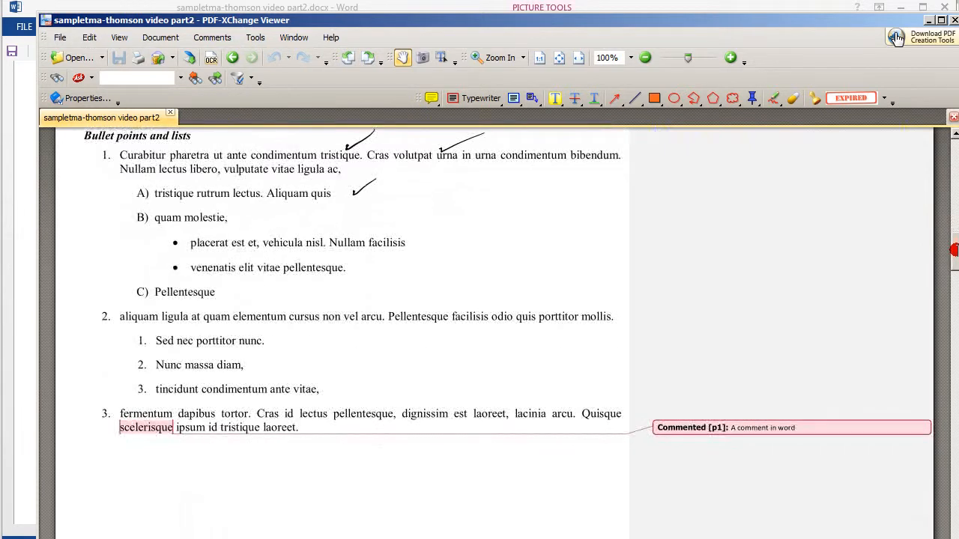
scroll(896, 37, "down", 10)
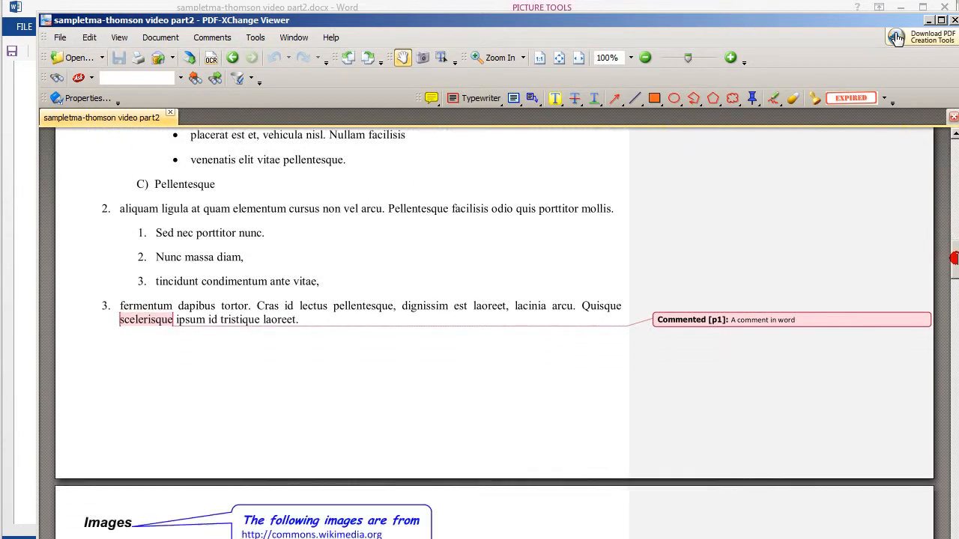
scroll(897, 37, "down", 3)
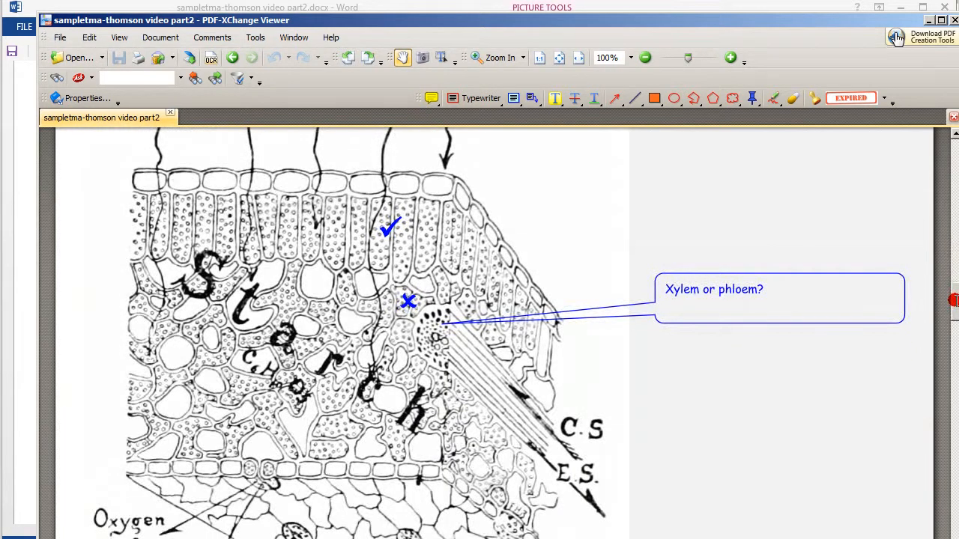
scroll(897, 38, "down", 1)
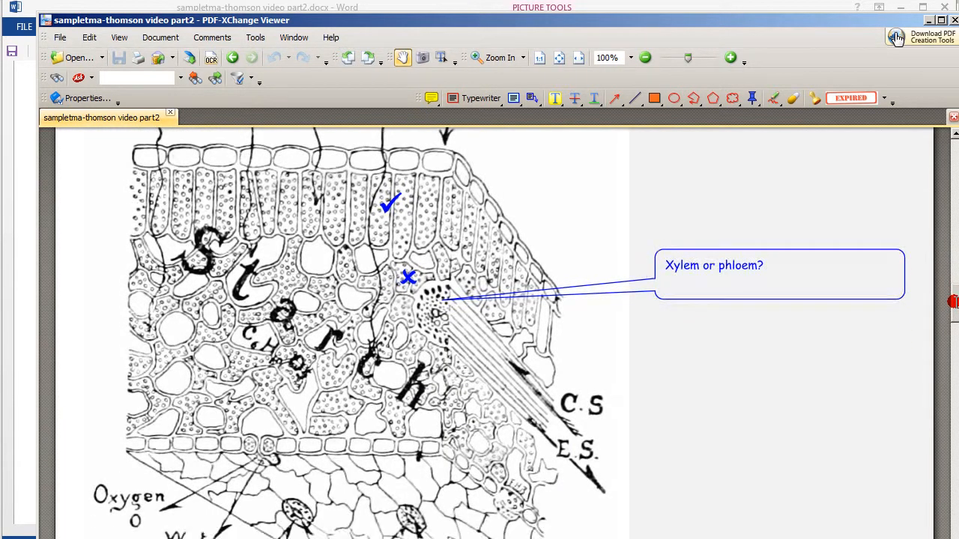
scroll(897, 37, "down", 12)
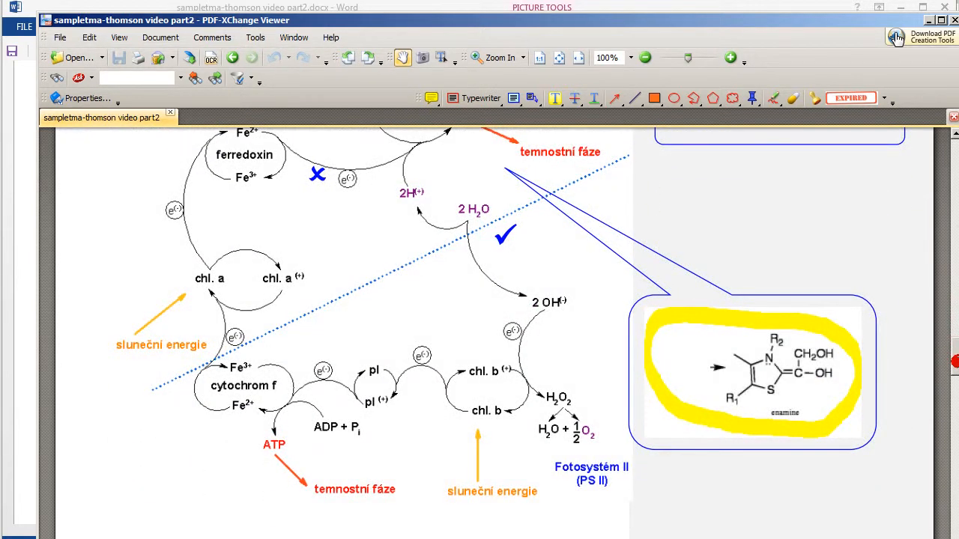
scroll(897, 37, "down", 10)
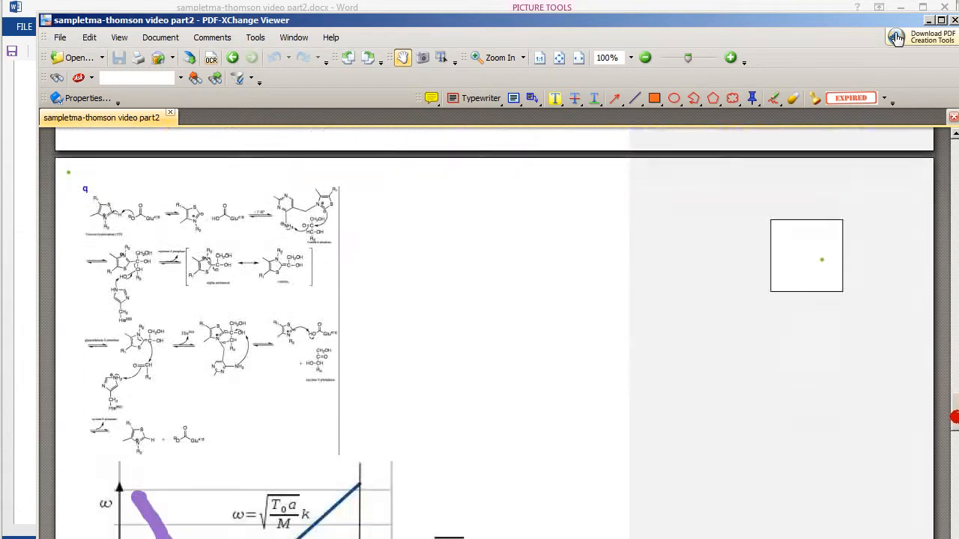
scroll(897, 38, "down", 8)
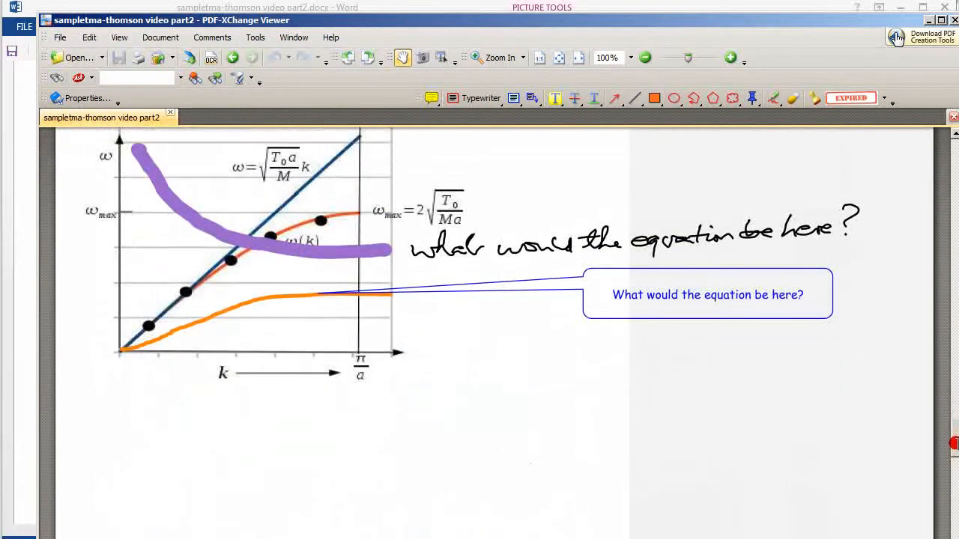
scroll(897, 38, "down", 2)
scroll(896, 38, "down", 6)
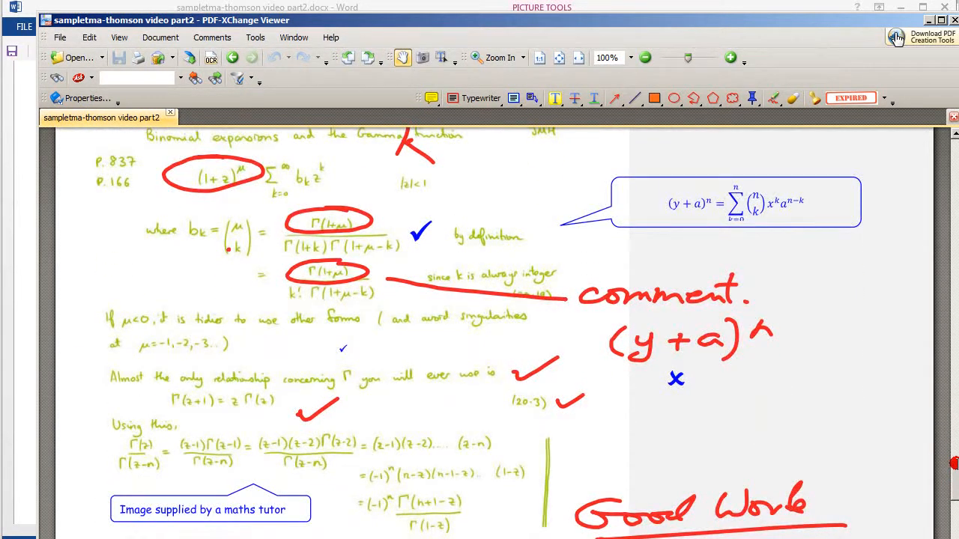
scroll(897, 38, "down", 1)
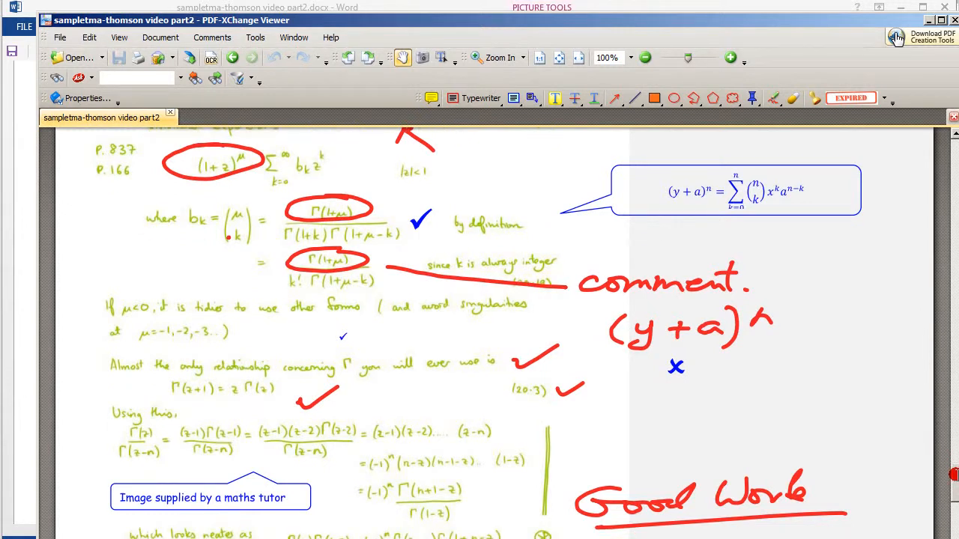